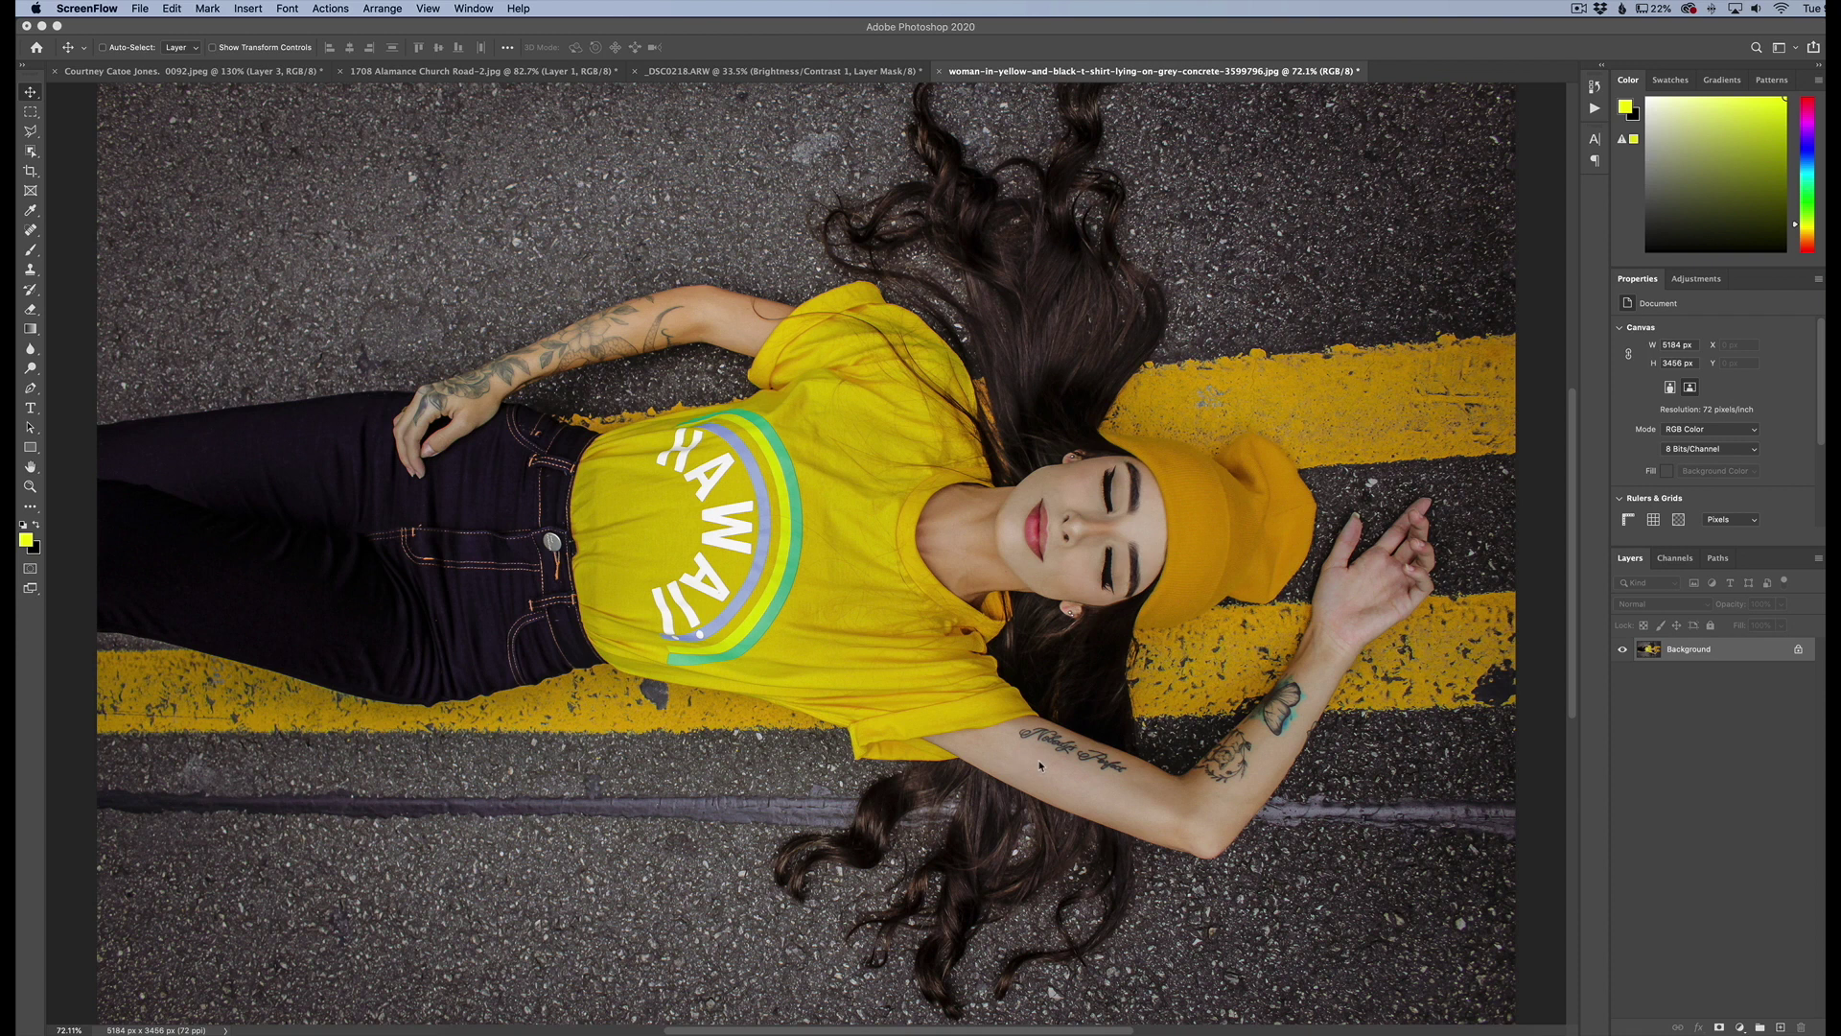
Add a new empty layer above the Background and set its blend mode to Overlay.
{"action": "left_click", "coordinate": [1781, 1028]}
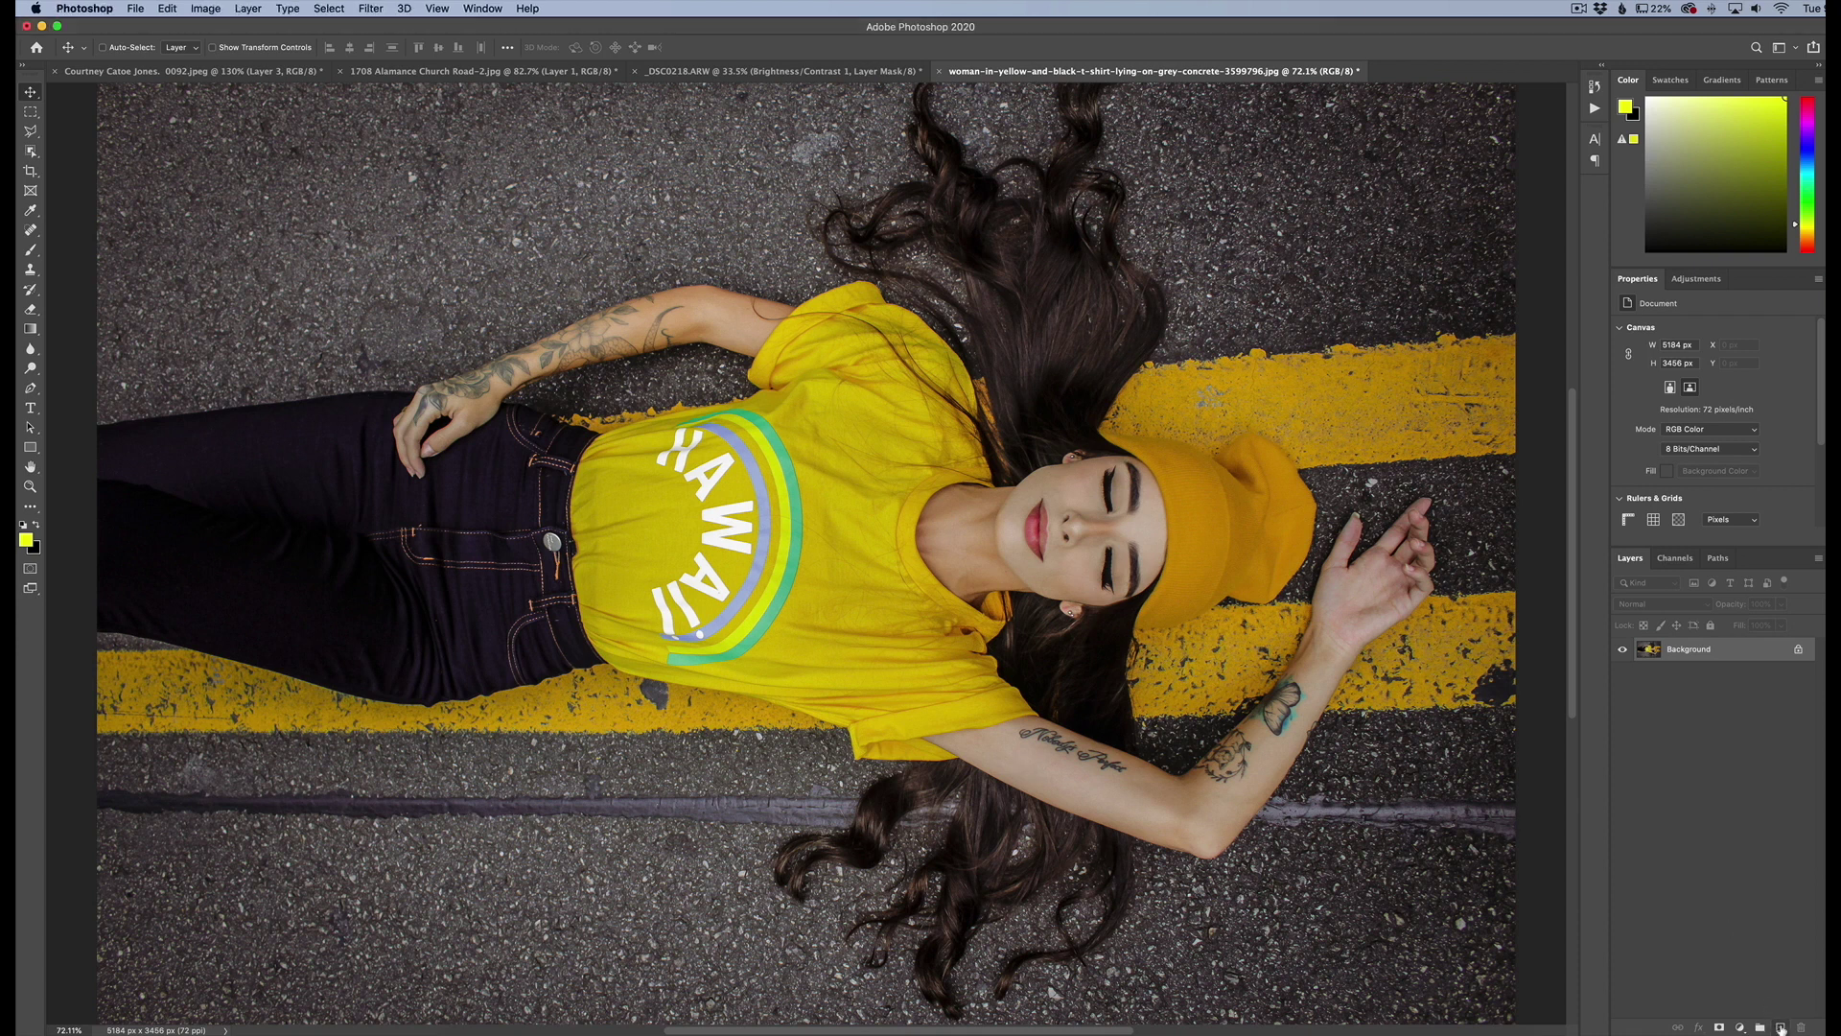
{"action": "left_click", "coordinate": [1781, 1028]}
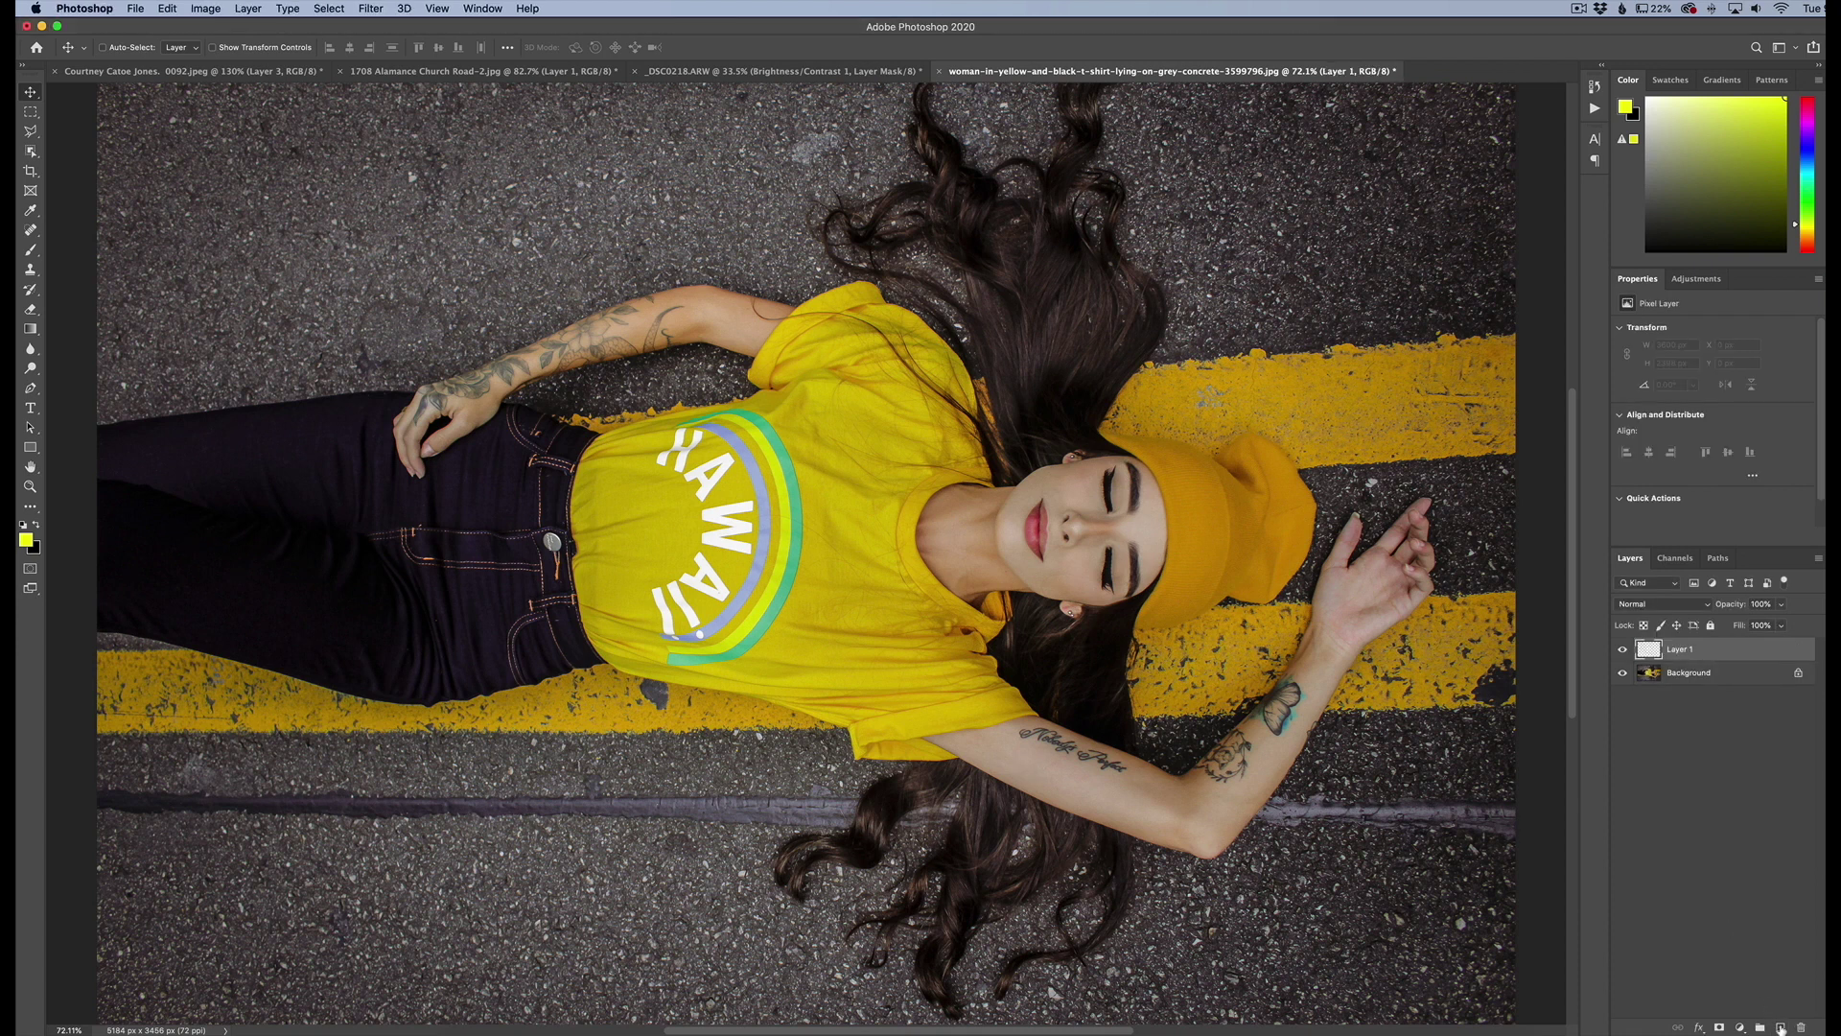
{"action": "left_click", "coordinate": [1645, 605]}
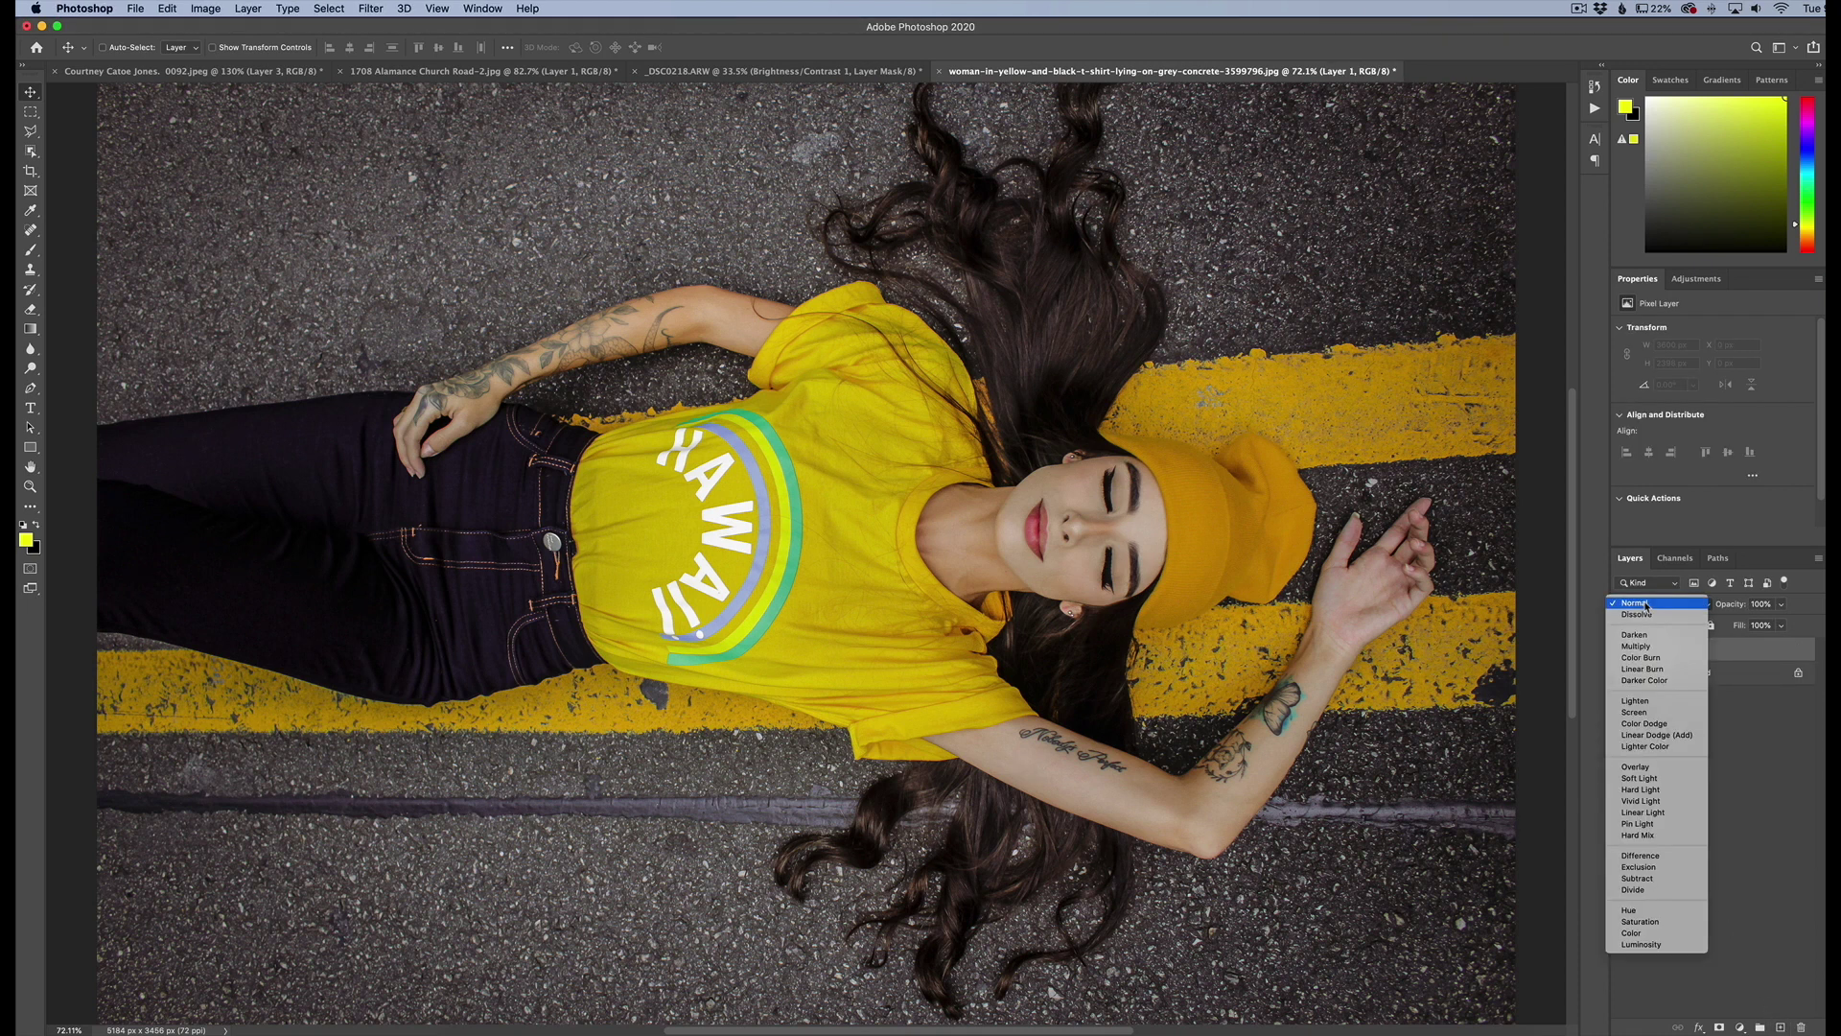
{"action": "left_click", "coordinate": [1645, 773]}
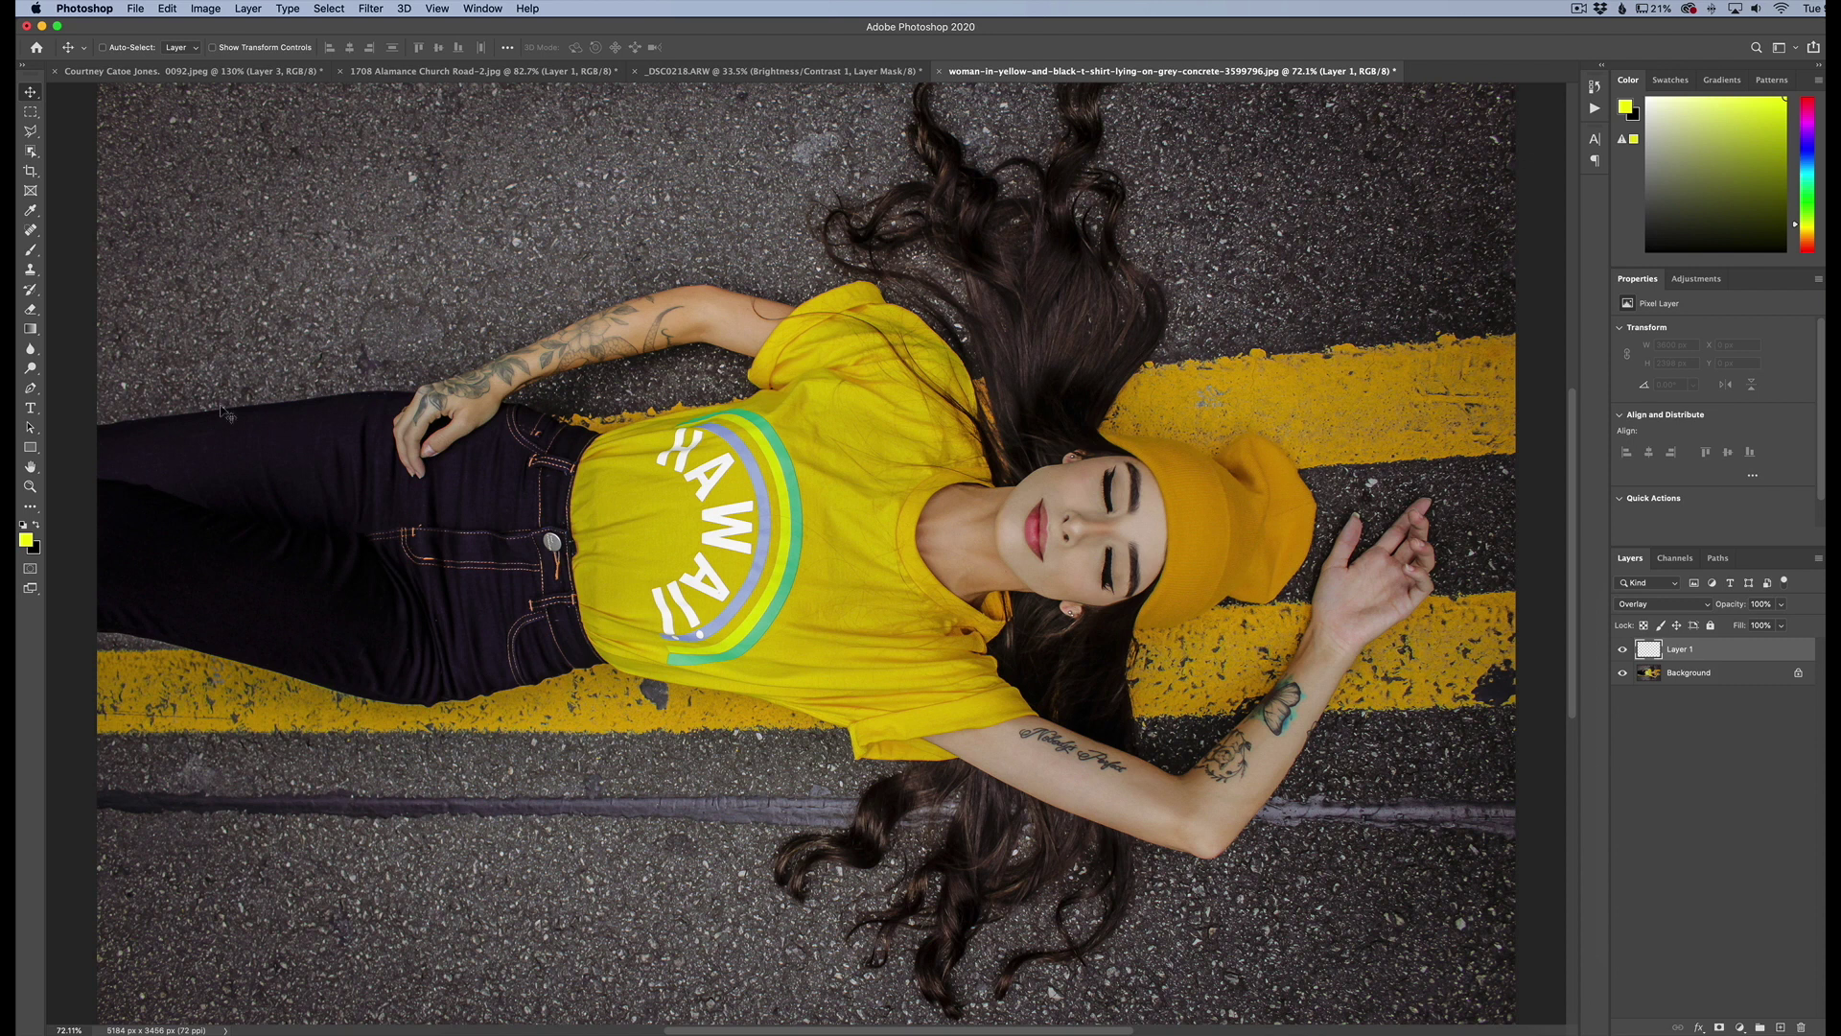
Choose the Brush tool and give it a much larger, soft-edged round tip with minimum hardness.
{"action": "left_click", "coordinate": [30, 249]}
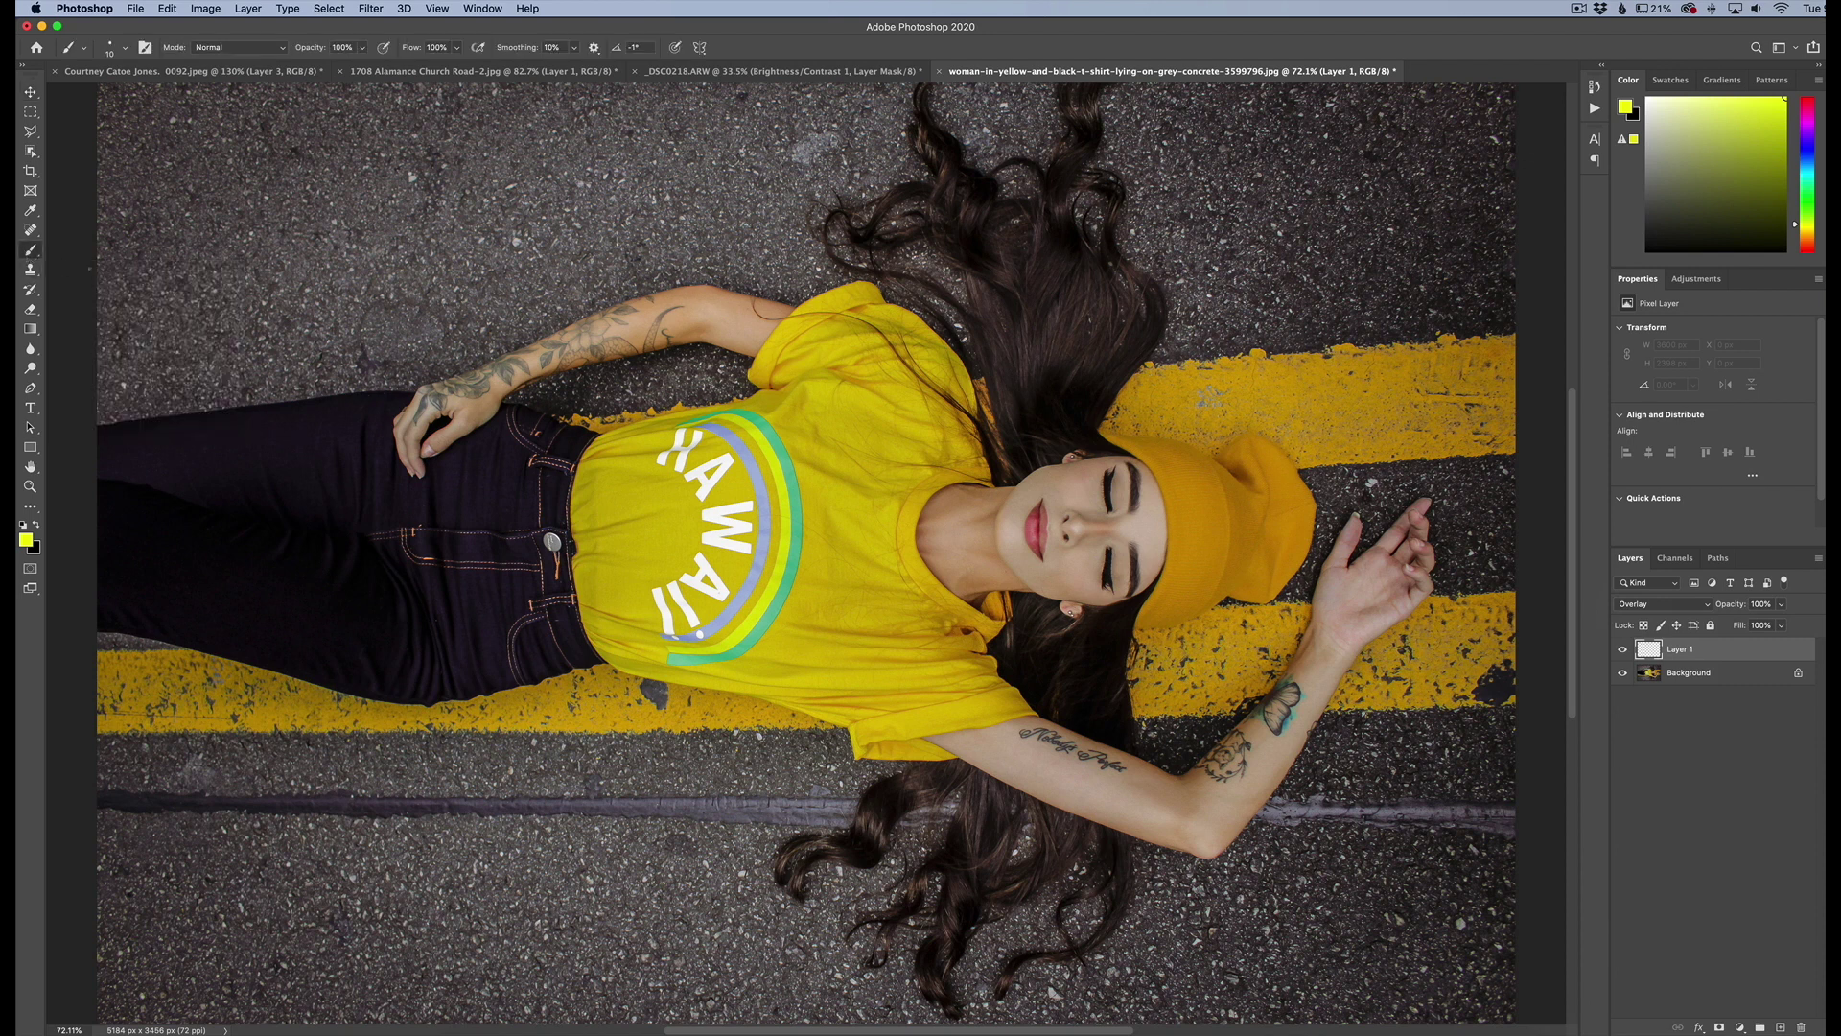
{"action": "key", "text": "bracketright"}
{"action": "key", "text": "bracketright"}
{"action": "key", "text": "bracketright"}
{"action": "scroll", "coordinate": [834, 556], "scroll_direction": "up", "scroll_amount": 2}
{"action": "scroll", "coordinate": [834, 556], "scroll_direction": "left", "scroll_amount": 2}
{"action": "left_click", "coordinate": [126, 48]}
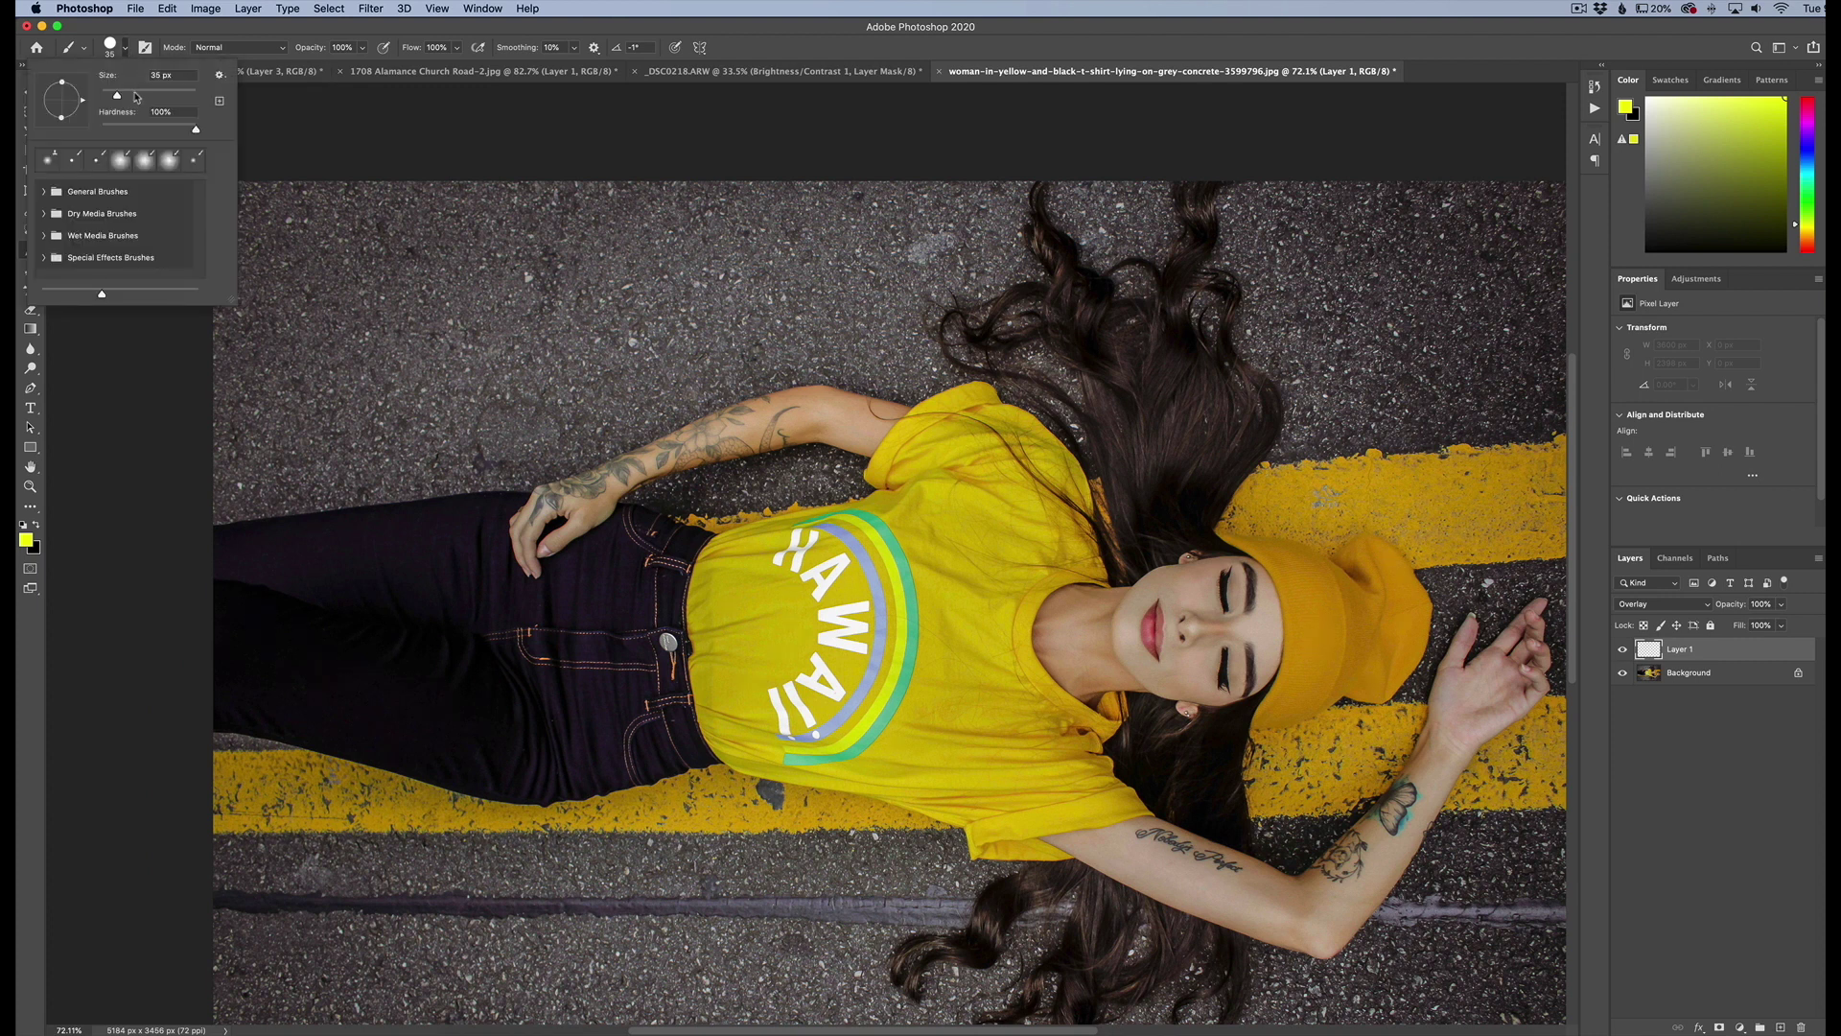
{"action": "left_click_drag", "start_coordinate": [117, 98], "coordinate": [183, 96]}
{"action": "left_click_drag", "start_coordinate": [197, 132], "coordinate": [101, 131]}
{"action": "left_click", "coordinate": [519, 319]}
Enlarge the soft brush to 800 px and lower its opacity to 20% and its flow to 25%.
{"action": "key", "text": "bracketright"}
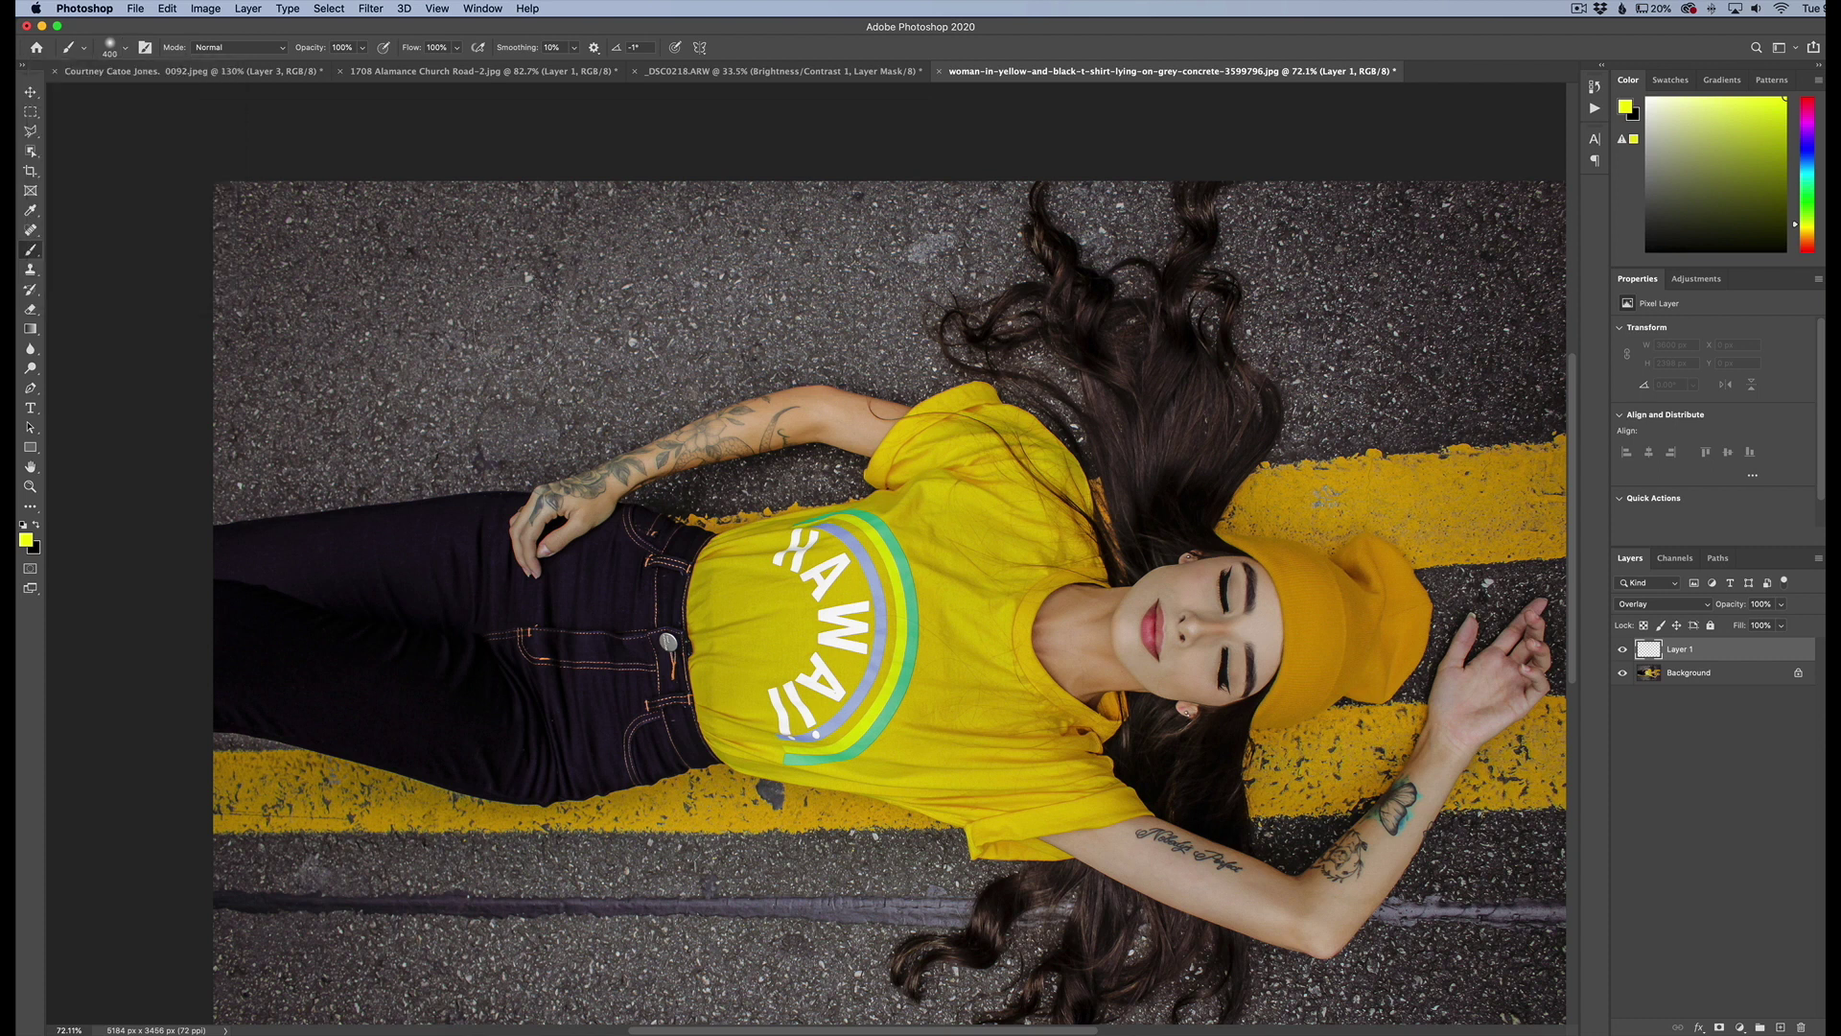
{"action": "key", "text": "bracketright"}
{"action": "key", "text": "bracketright"}
{"action": "key", "text": "bracketright"}
{"action": "key", "text": "bracketright"}
{"action": "key", "text": "bracketright"}
{"action": "scroll", "coordinate": [484, 183], "scroll_direction": "up", "scroll_amount": 2}
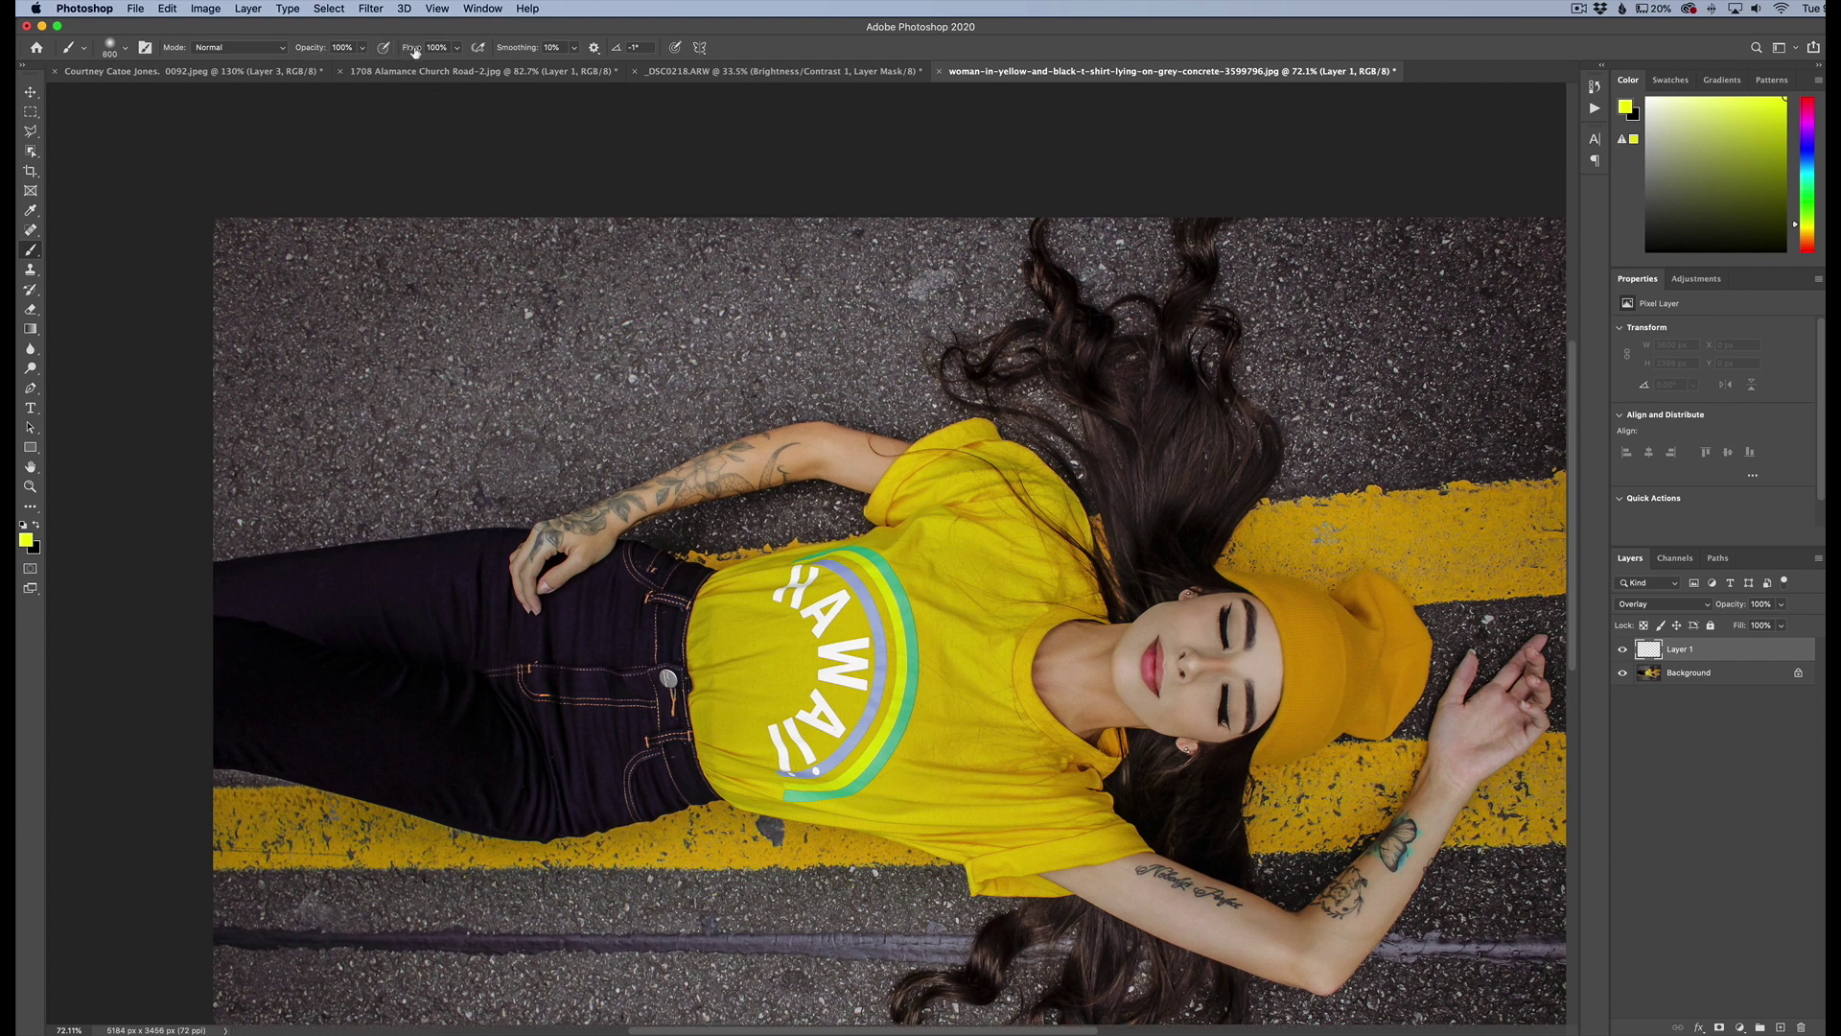
{"action": "left_click_drag", "start_coordinate": [315, 53], "coordinate": [257, 56]}
{"action": "left_click_drag", "start_coordinate": [410, 50], "coordinate": [356, 53]}
Reset the colours to default with black as foreground and enlarge the brush to 1500 px.
{"action": "key", "text": "bracketright"}
{"action": "key", "text": "bracketright"}
{"action": "key", "text": "bracketright"}
{"action": "key", "text": "d"}
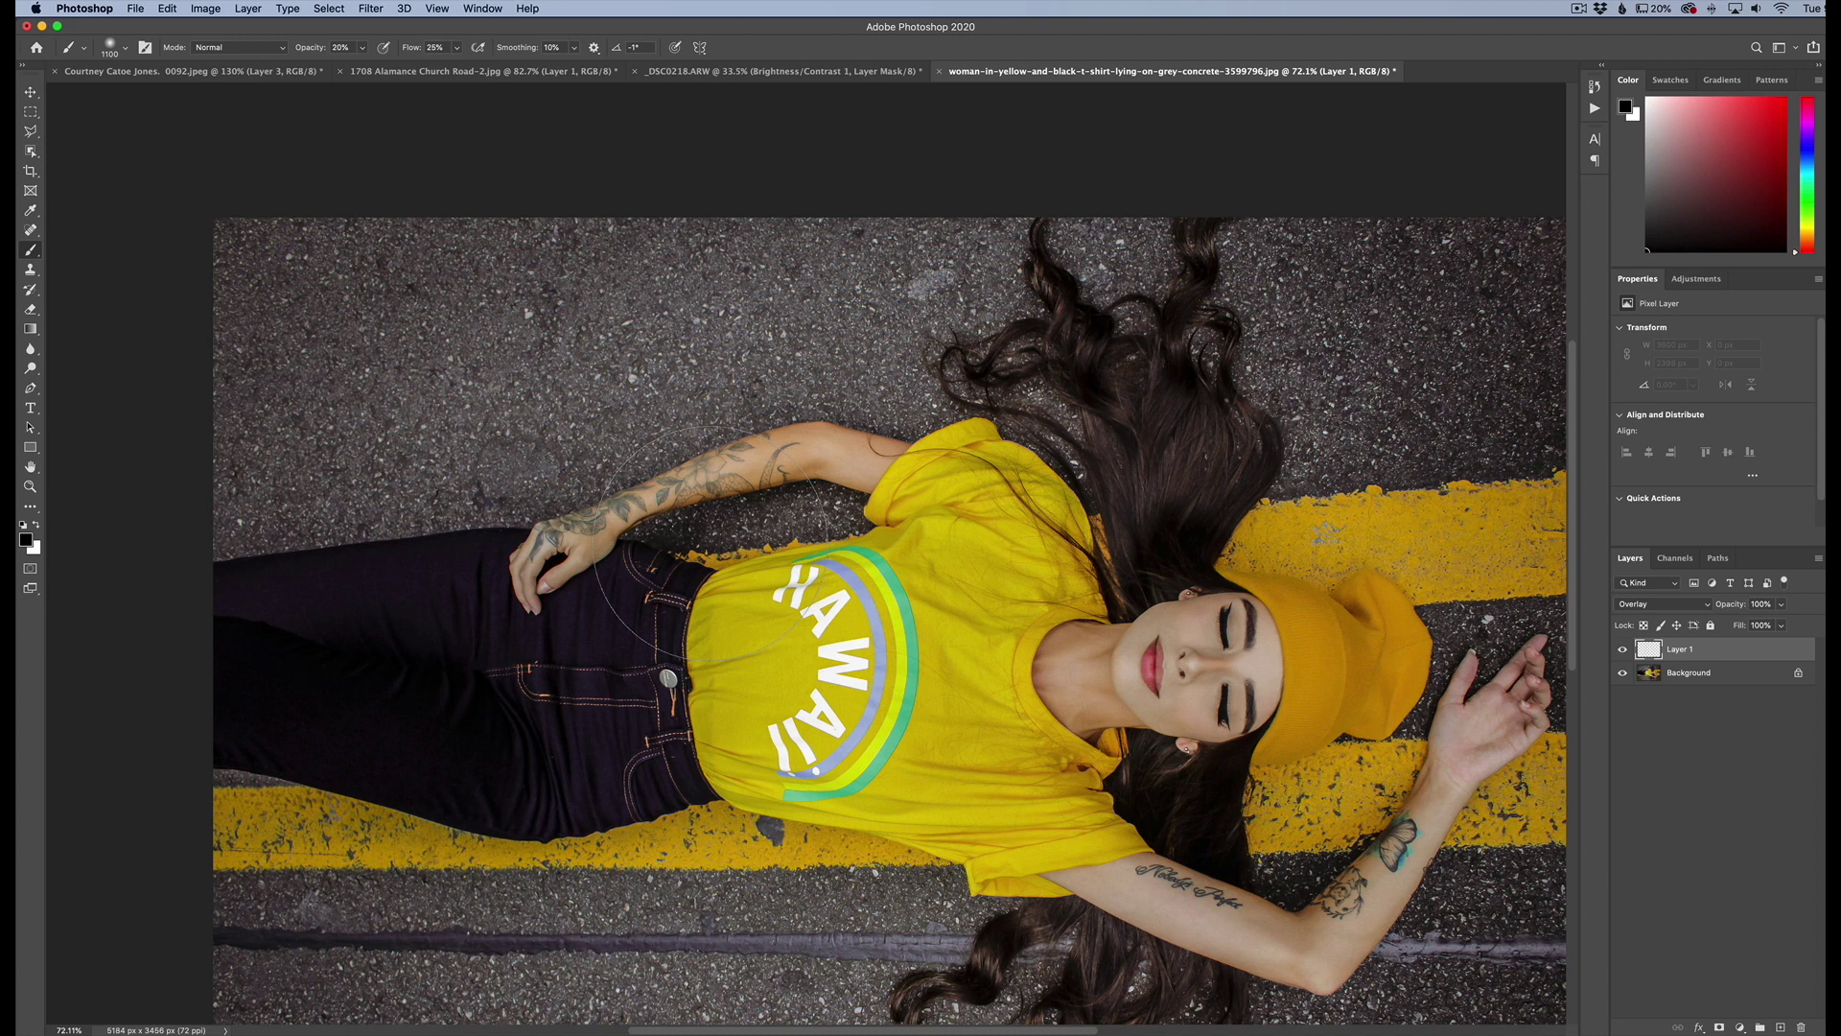
{"action": "key", "text": "x"}
{"action": "key", "text": "x"}
{"action": "key", "text": "bracketright"}
{"action": "key", "text": "bracketright"}
{"action": "key", "text": "bracketright"}
{"action": "key", "text": "bracketright"}
{"action": "scroll", "coordinate": [613, 575], "scroll_direction": "down", "scroll_amount": 3}
{"action": "scroll", "coordinate": [763, 570], "scroll_direction": "right", "scroll_amount": 3}
{"action": "scroll", "coordinate": [763, 570], "scroll_direction": "left", "scroll_amount": 1}
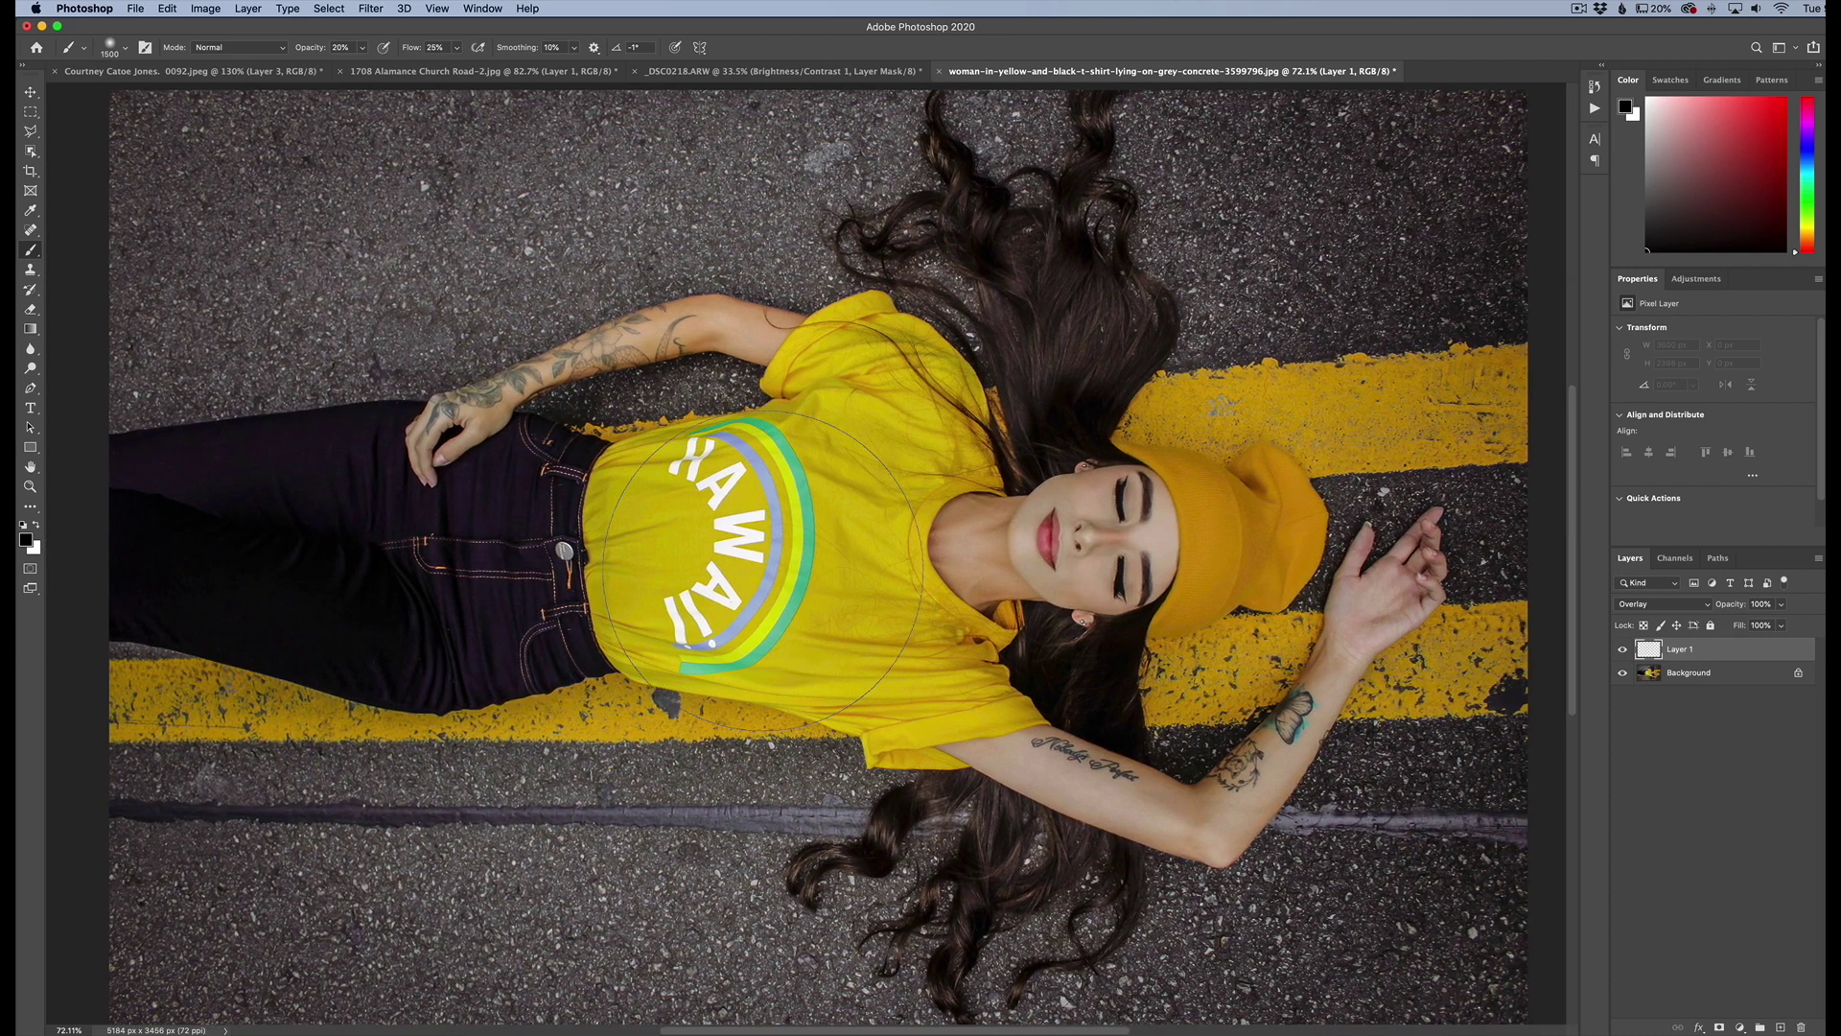
Paint black over the road all around the woman to darken it, and compare the image with the layer hidden and shown.
{"action": "left_click_drag", "start_coordinate": [185, 162], "coordinate": [362, 156]}
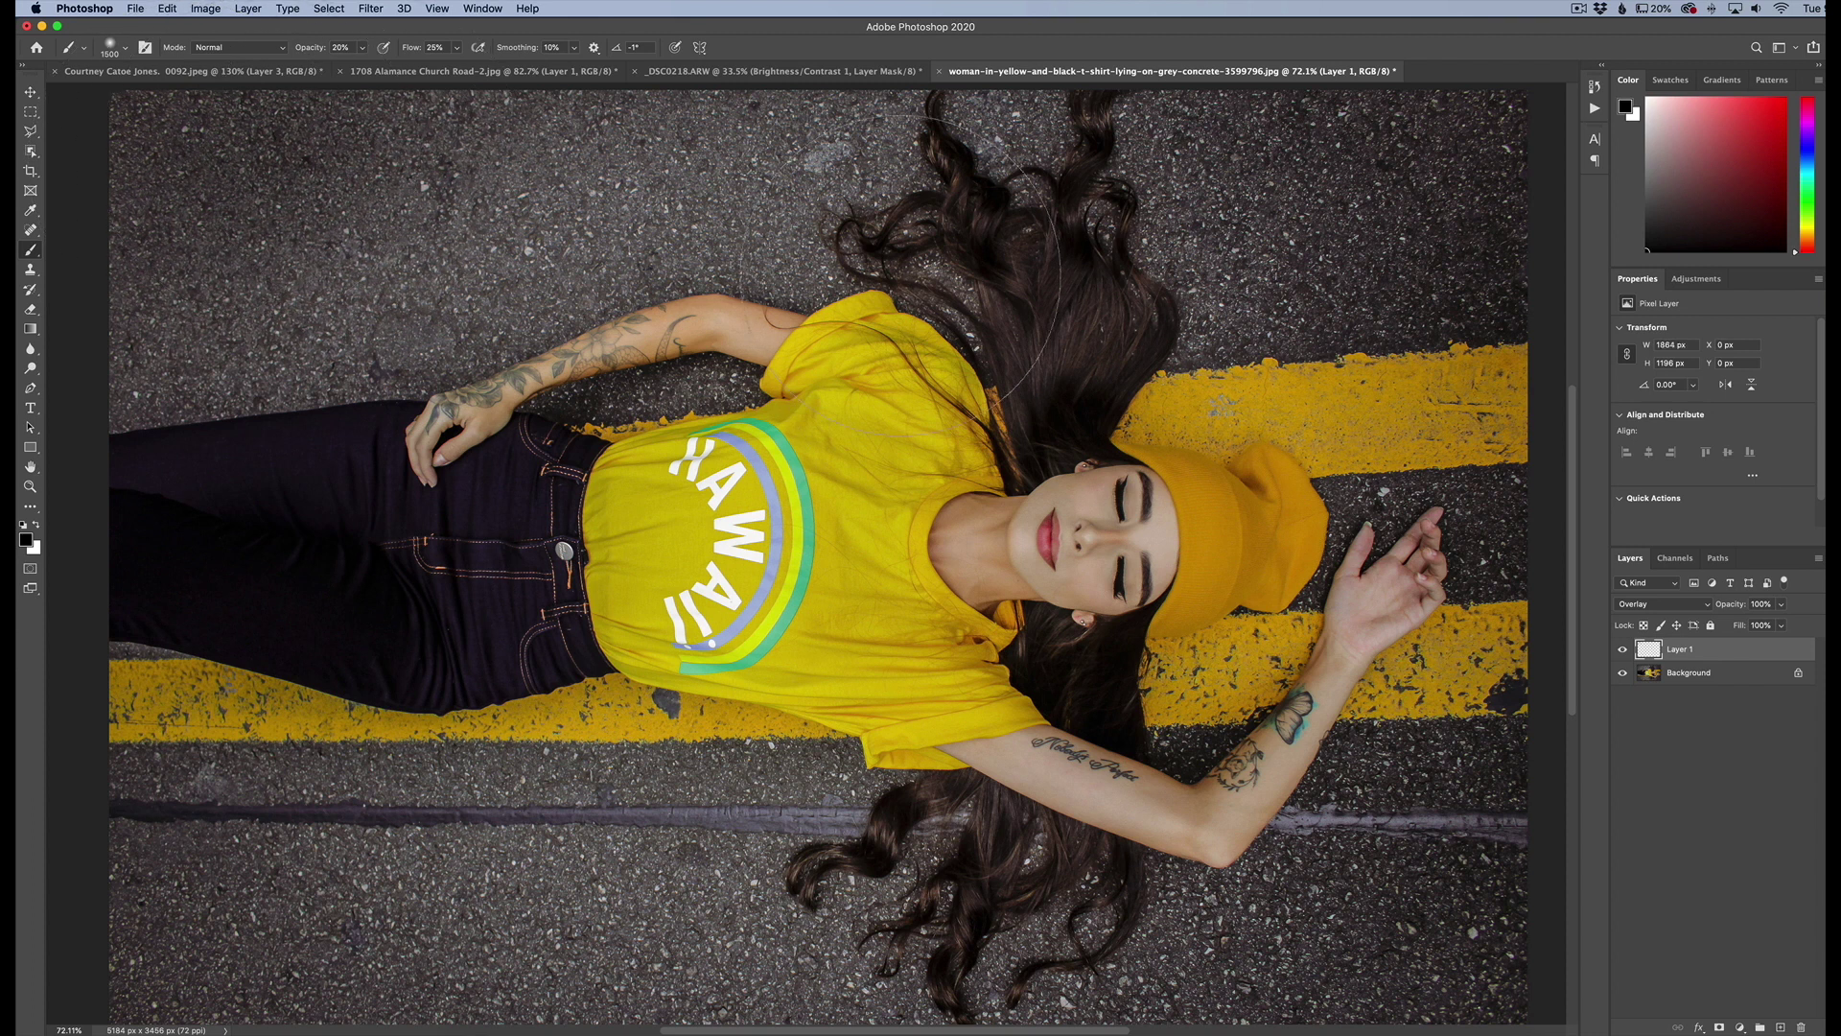
{"action": "mouse_move", "coordinate": [347, 159]}
{"action": "left_mouse_down"}
{"action": "mouse_move", "coordinate": [276, 125]}
{"action": "mouse_move", "coordinate": [200, 142]}
{"action": "mouse_move", "coordinate": [167, 316]}
{"action": "mouse_move", "coordinate": [250, 334]}
{"action": "mouse_move", "coordinate": [425, 217]}
{"action": "mouse_move", "coordinate": [600, 49]}
{"action": "mouse_move", "coordinate": [142, 429]}
{"action": "mouse_move", "coordinate": [295, 290]}
{"action": "mouse_move", "coordinate": [517, 233]}
{"action": "mouse_move", "coordinate": [311, 424]}
{"action": "mouse_move", "coordinate": [167, 725]}
{"action": "mouse_move", "coordinate": [225, 984]}
{"action": "mouse_move", "coordinate": [167, 967]}
{"action": "mouse_move", "coordinate": [167, 908]}
{"action": "mouse_move", "coordinate": [400, 900]}
{"action": "mouse_move", "coordinate": [550, 1034]}
{"action": "mouse_move", "coordinate": [408, 908]}
{"action": "mouse_move", "coordinate": [166, 781]}
{"action": "mouse_move", "coordinate": [142, 436]}
{"action": "mouse_move", "coordinate": [200, 334]}
{"action": "mouse_move", "coordinate": [734, 133]}
{"action": "mouse_move", "coordinate": [517, 150]}
{"action": "mouse_move", "coordinate": [1034, 167]}
{"action": "mouse_move", "coordinate": [1425, 142]}
{"action": "mouse_move", "coordinate": [1134, 167]}
{"action": "mouse_move", "coordinate": [1233, 183]}
{"action": "mouse_move", "coordinate": [1468, 308]}
{"action": "mouse_move", "coordinate": [1408, 608]}
{"action": "mouse_move", "coordinate": [1417, 884]}
{"action": "mouse_move", "coordinate": [1151, 921]}
{"action": "mouse_move", "coordinate": [745, 926]}
{"action": "mouse_move", "coordinate": [959, 825]}
{"action": "mouse_move", "coordinate": [1313, 333]}
{"action": "left_mouse_up"}
{"action": "scroll", "coordinate": [178, 728], "scroll_direction": "down", "scroll_amount": 1}
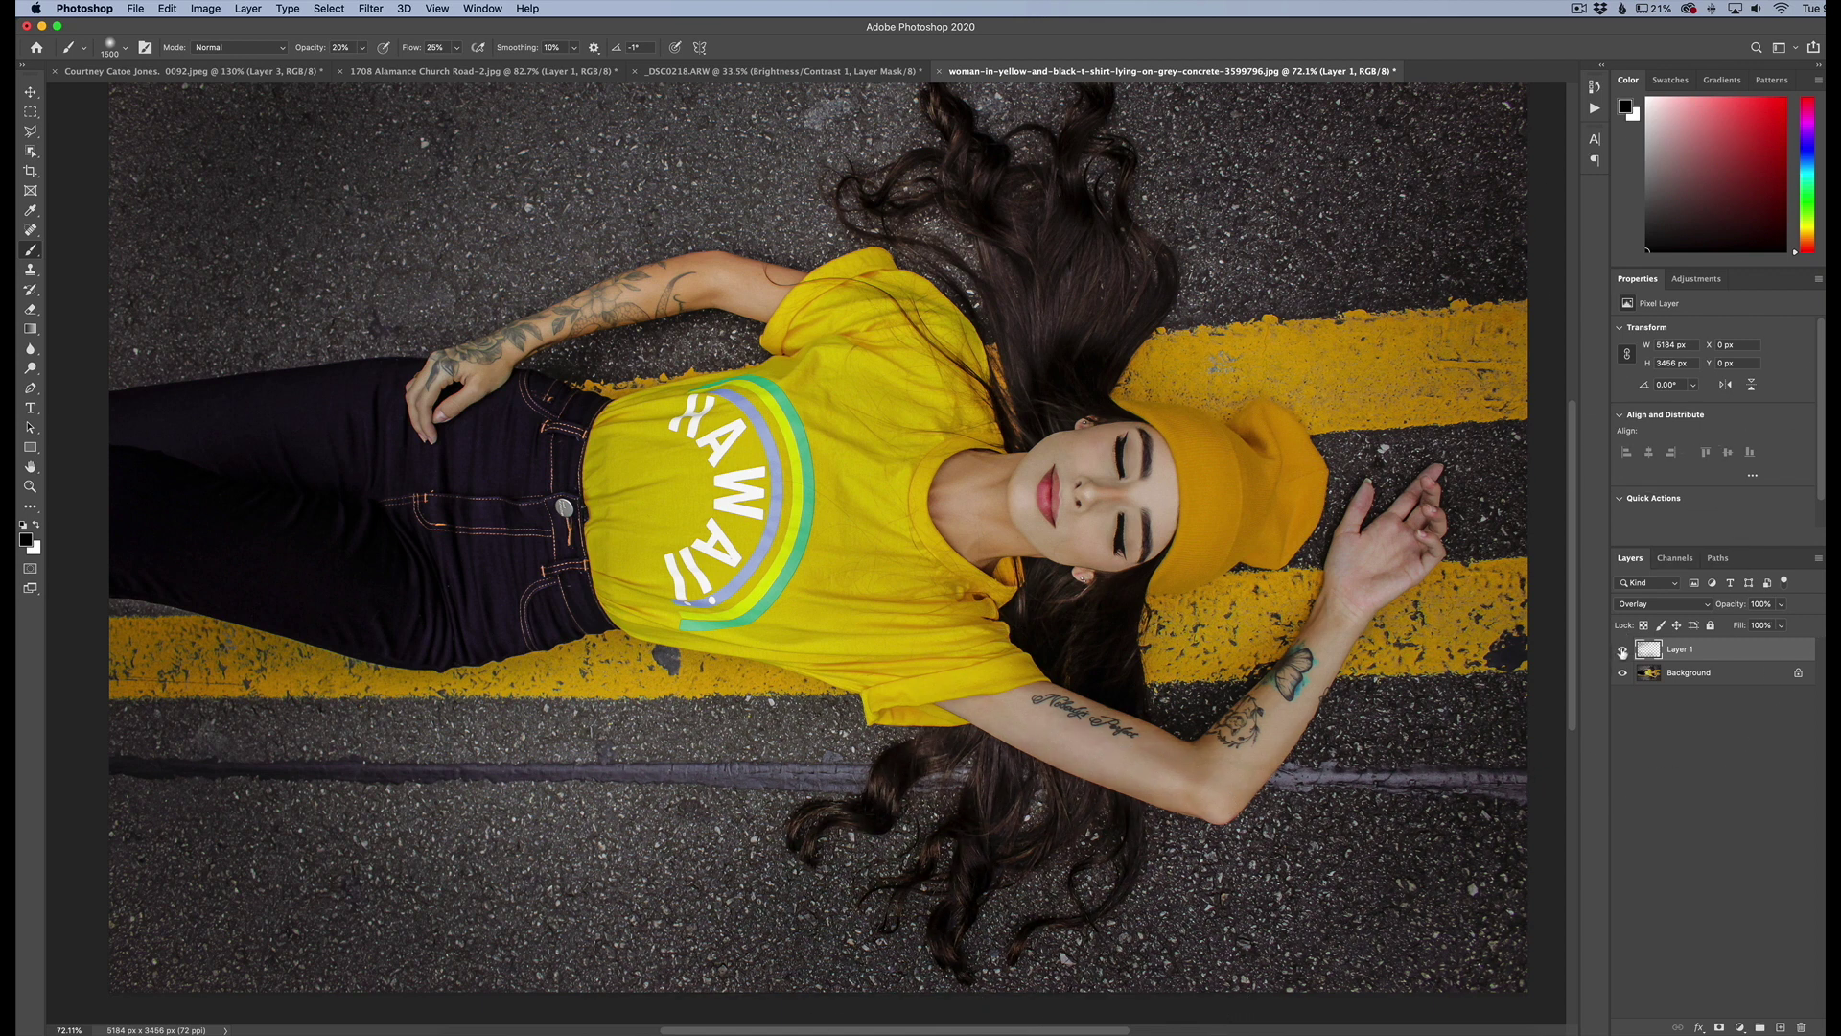
{"action": "left_click", "coordinate": [1623, 652]}
{"action": "left_click", "coordinate": [1623, 652]}
Add another empty layer above the darkening layer and set its blend mode to Overlay.
{"action": "left_click", "coordinate": [1780, 1027]}
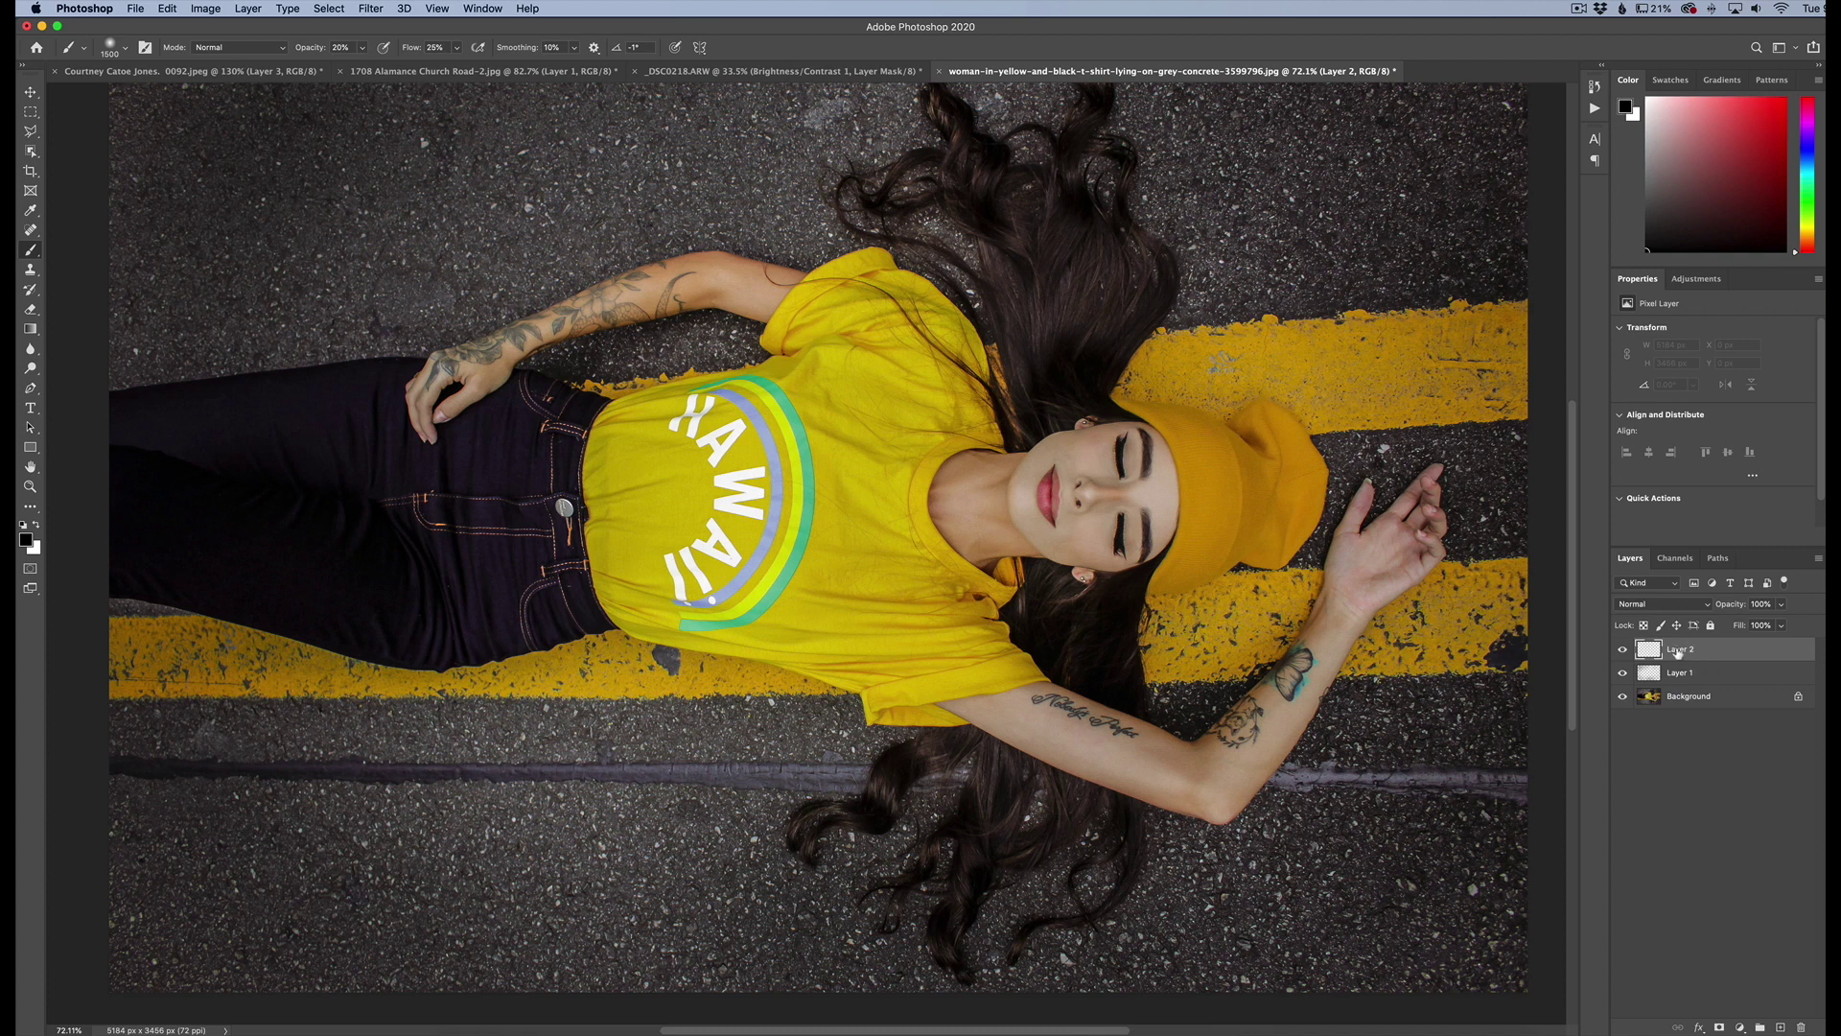
{"action": "left_click", "coordinate": [1640, 602]}
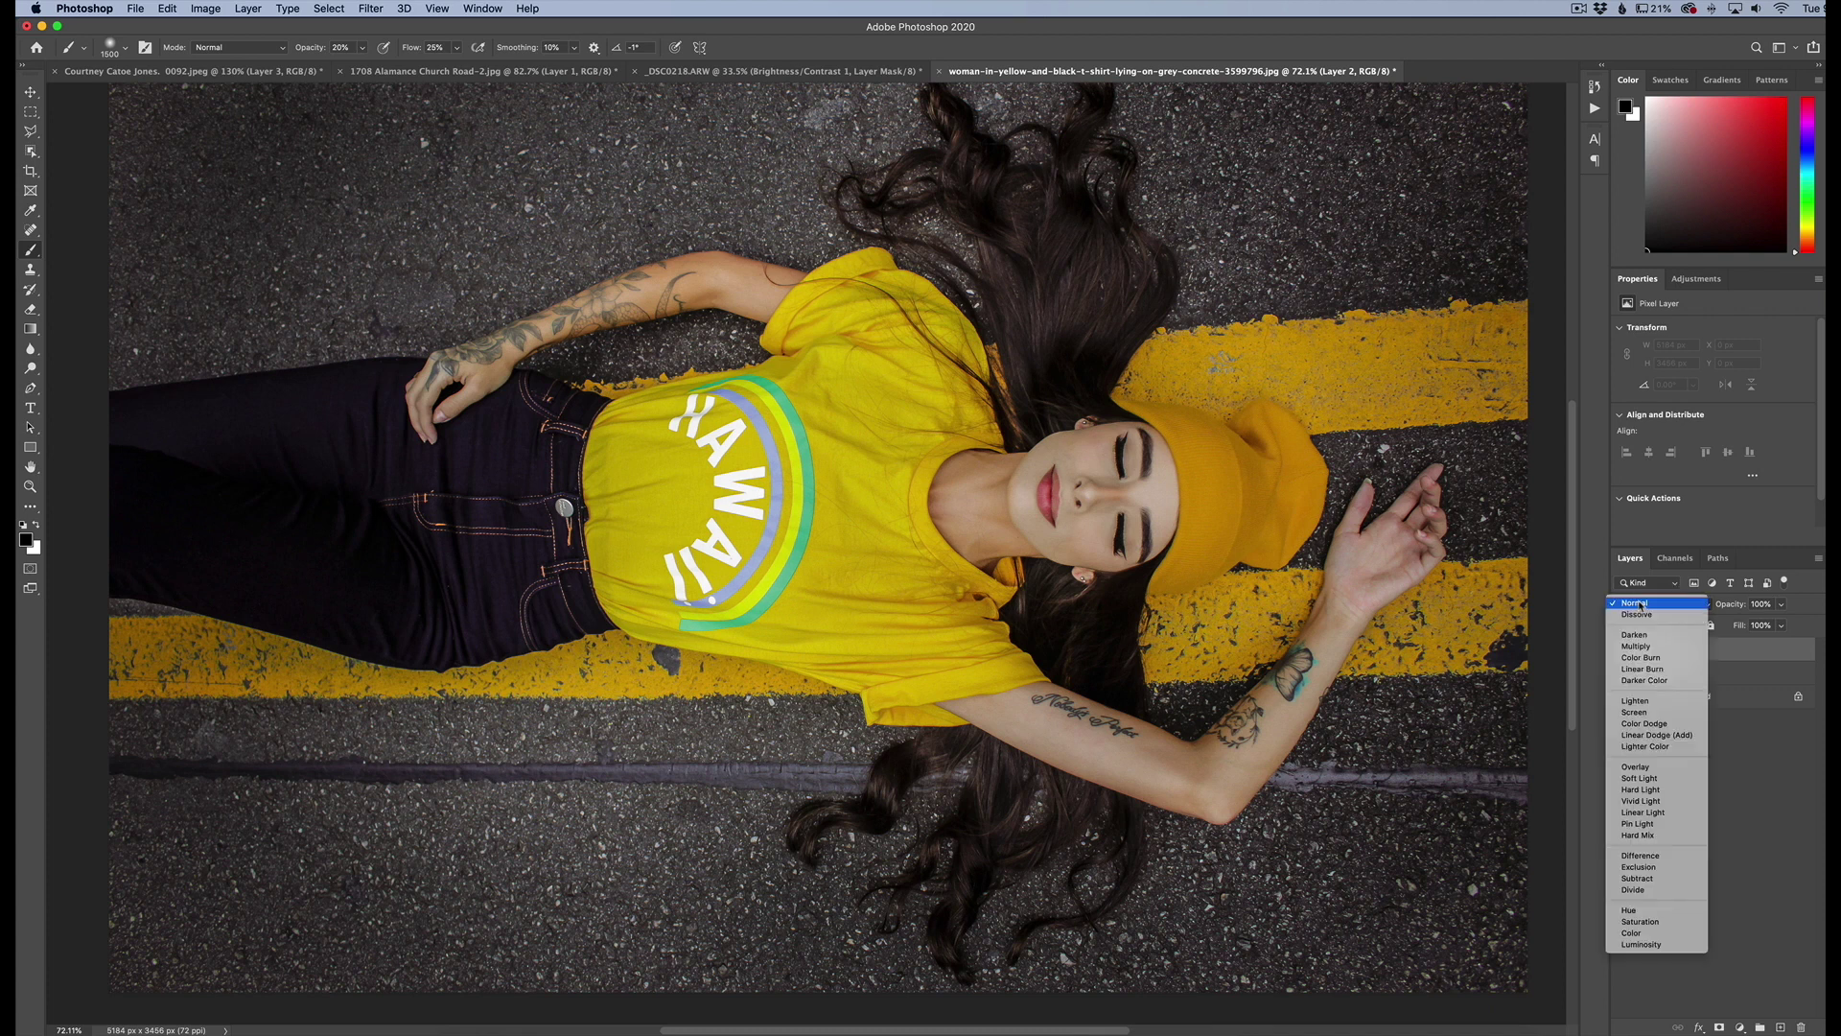
{"action": "left_click", "coordinate": [1645, 767]}
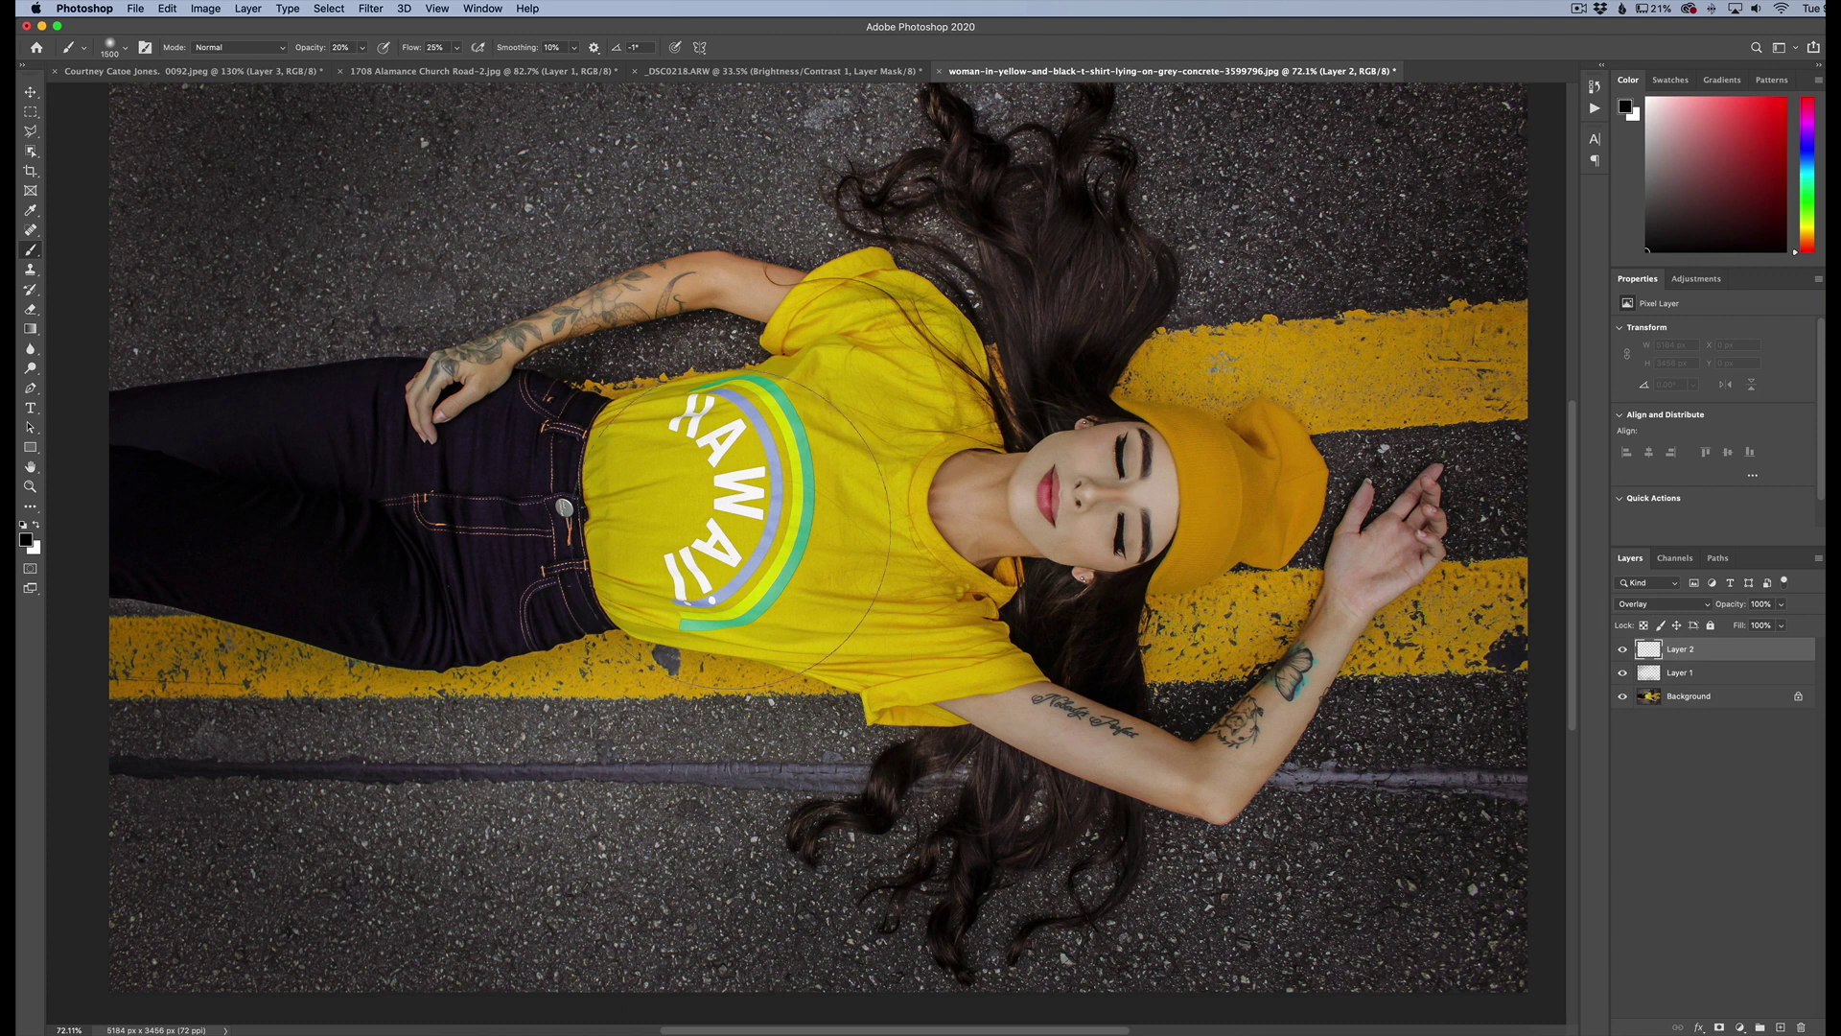
Brighten the woman by painting white over her face, hair, body and jeans with the brush reduced to 1200 px.
{"action": "key", "text": "x"}
{"action": "key", "text": "bracketleft"}
{"action": "key", "text": "bracketleft"}
{"action": "key", "text": "bracketleft"}
{"action": "left_click", "coordinate": [1071, 539]}
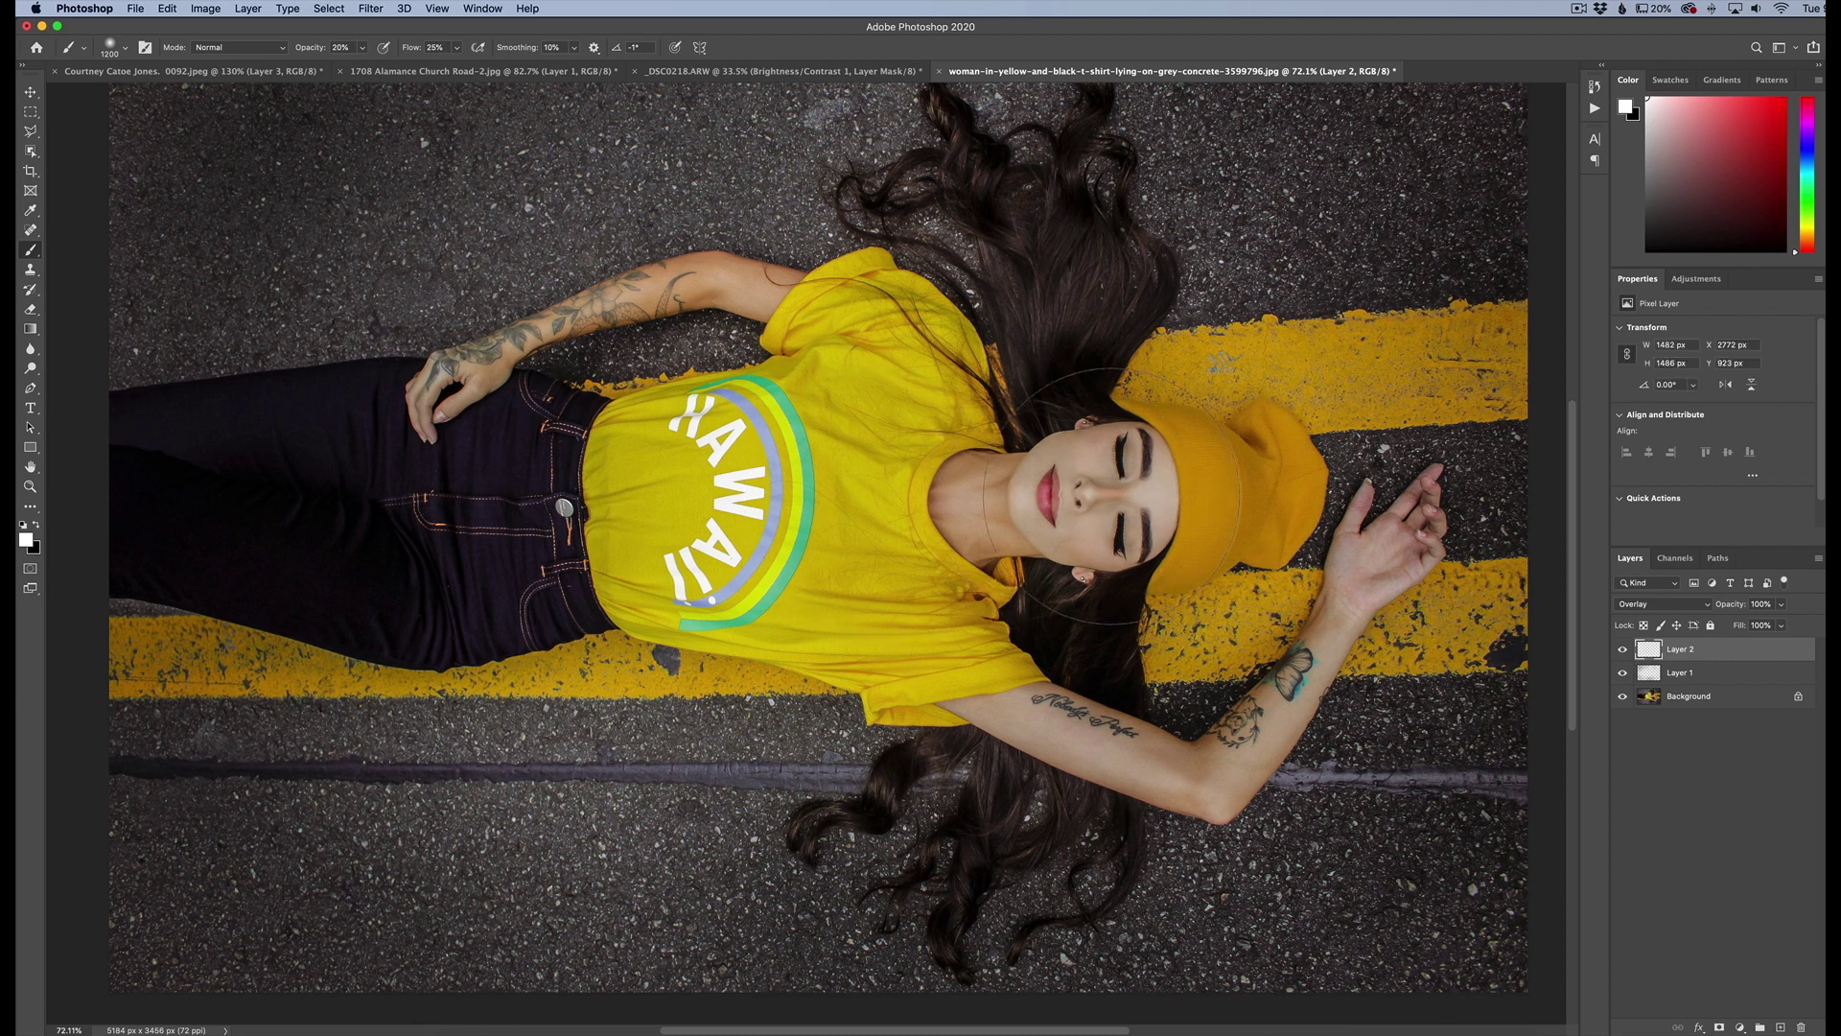
{"action": "mouse_move", "coordinate": [1062, 496]}
{"action": "left_mouse_down"}
{"action": "mouse_move", "coordinate": [784, 518]}
{"action": "mouse_move", "coordinate": [767, 729]}
{"action": "mouse_move", "coordinate": [547, 575]}
{"action": "mouse_move", "coordinate": [729, 451]}
{"action": "mouse_move", "coordinate": [753, 331]}
{"action": "mouse_move", "coordinate": [566, 403]}
{"action": "mouse_move", "coordinate": [968, 825]}
{"action": "mouse_move", "coordinate": [1112, 661]}
{"action": "mouse_move", "coordinate": [1299, 714]}
{"action": "mouse_move", "coordinate": [1227, 547]}
{"action": "mouse_move", "coordinate": [1065, 326]}
{"action": "mouse_move", "coordinate": [1054, 211]}
{"action": "mouse_move", "coordinate": [1055, 316]}
{"action": "left_mouse_up"}
{"action": "mouse_move", "coordinate": [595, 671]}
{"action": "left_mouse_down"}
{"action": "mouse_move", "coordinate": [335, 508]}
{"action": "mouse_move", "coordinate": [413, 432]}
{"action": "mouse_move", "coordinate": [403, 451]}
{"action": "left_mouse_up"}
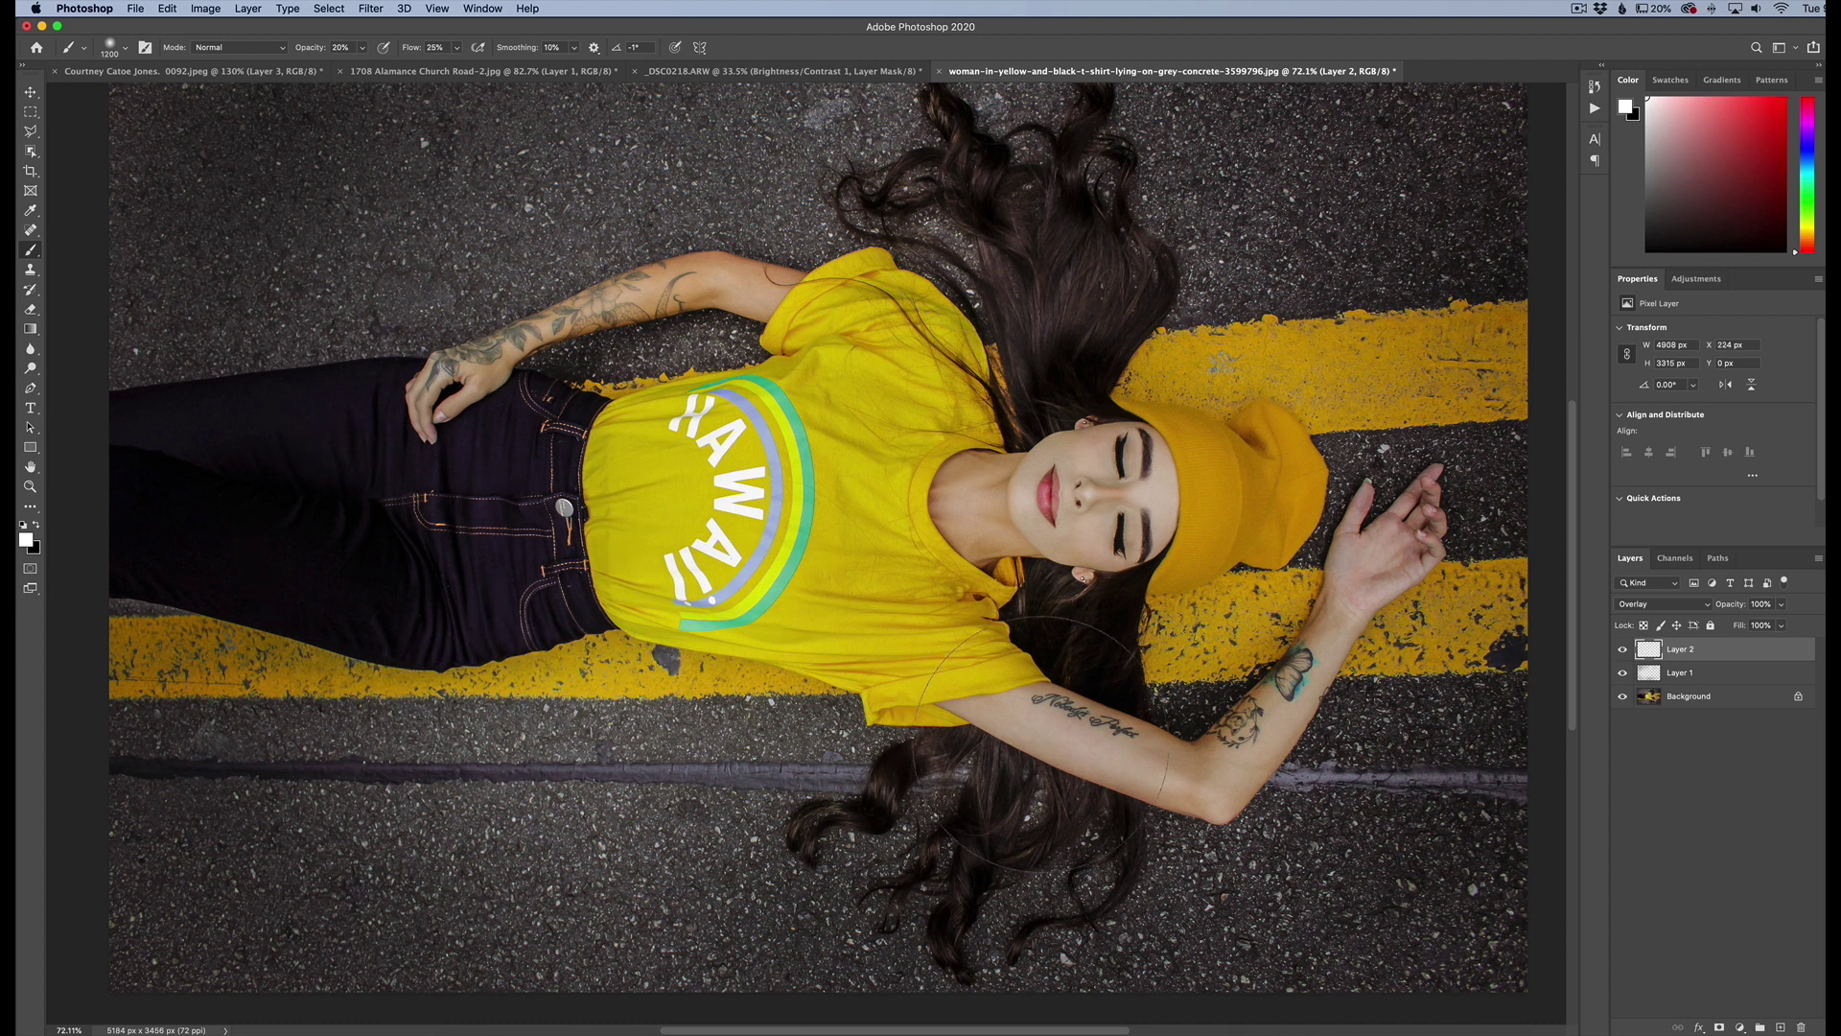
{"action": "left_click_drag", "start_coordinate": [949, 901], "coordinate": [1041, 877]}
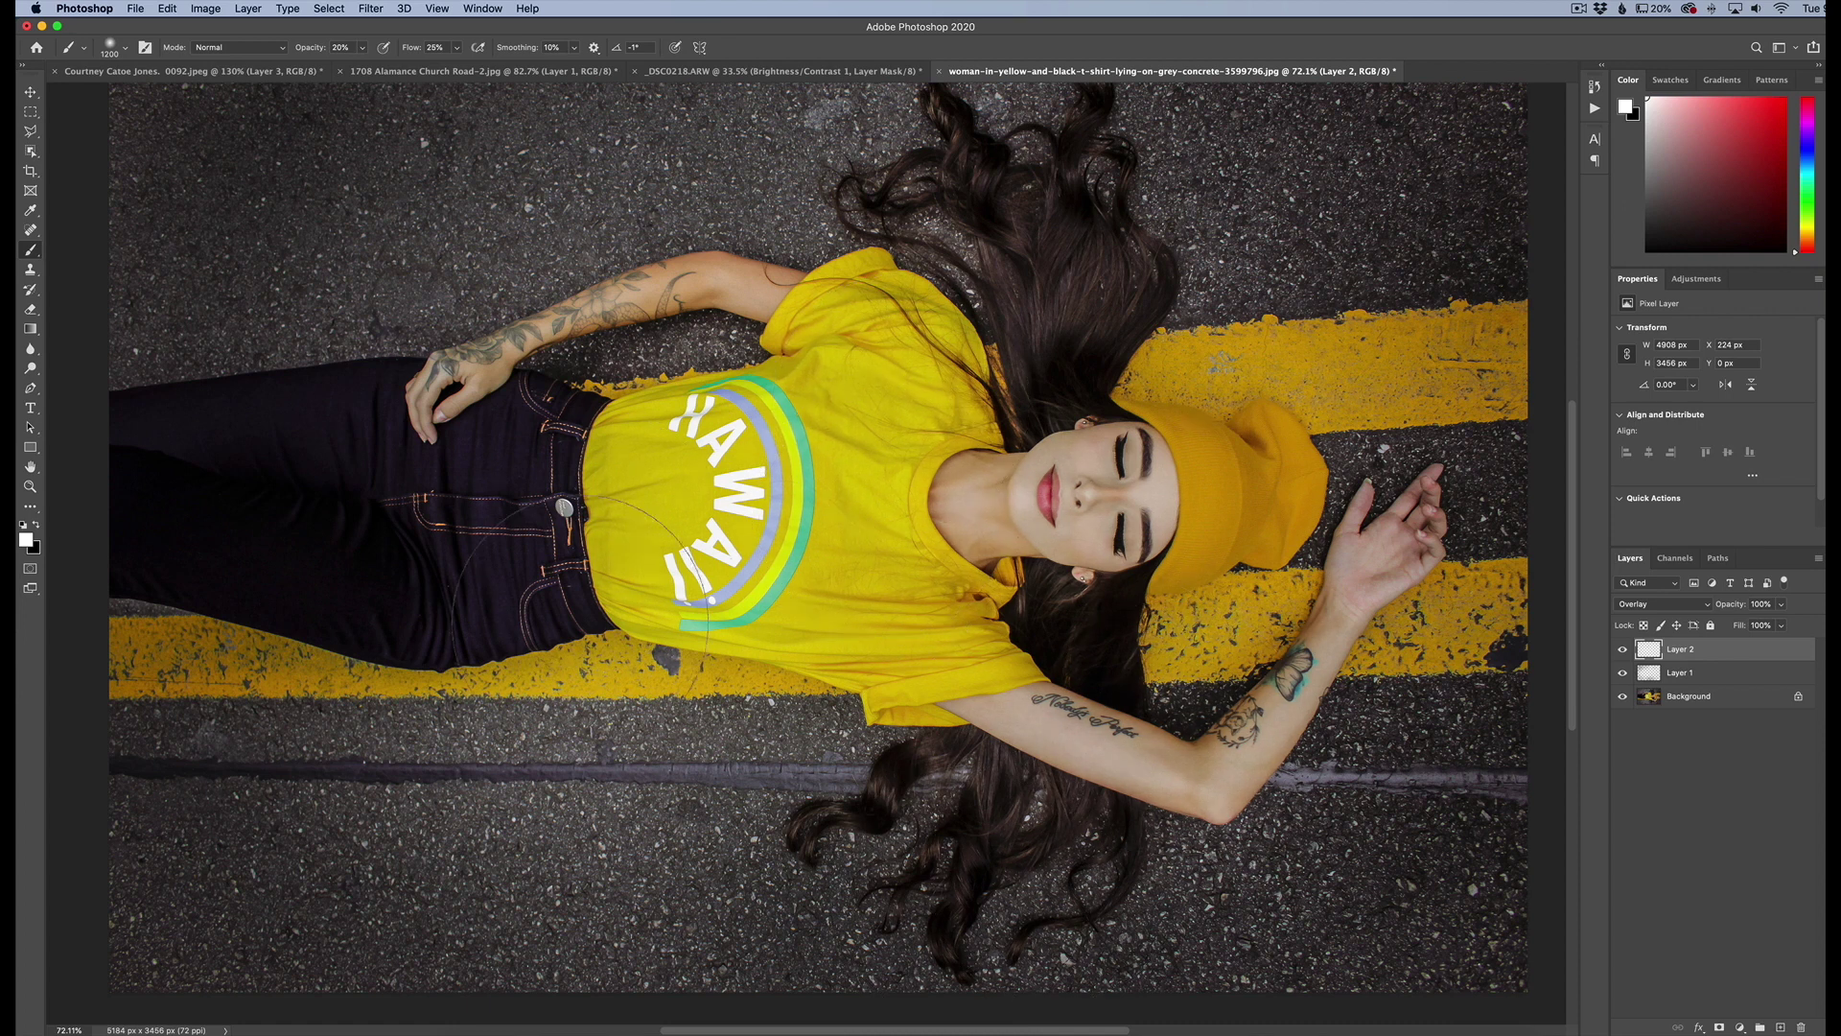
{"action": "mouse_move", "coordinate": [276, 424]}
{"action": "left_mouse_down"}
{"action": "mouse_move", "coordinate": [326, 575]}
{"action": "mouse_move", "coordinate": [206, 473]}
{"action": "mouse_move", "coordinate": [227, 463]}
{"action": "left_mouse_up"}
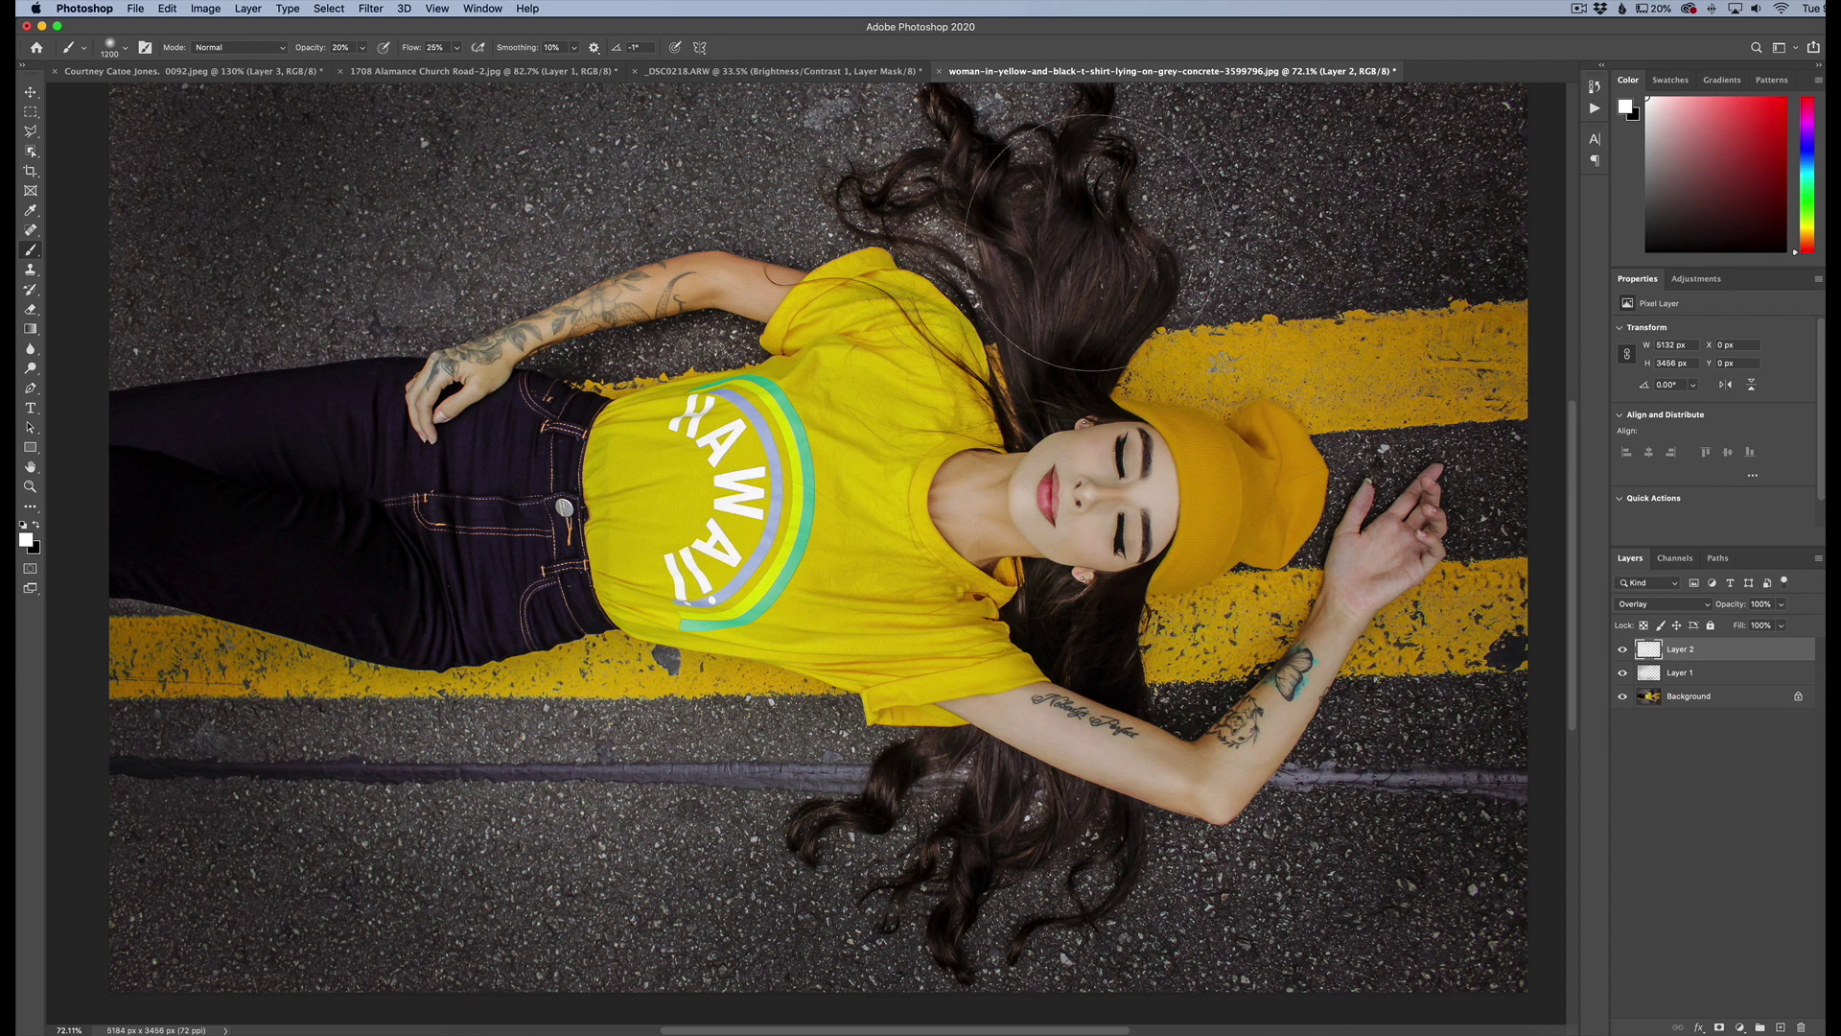
Compare the photo before and after by hiding and reshowing the brightening and darkening layers.
{"action": "left_click", "coordinate": [1622, 649]}
{"action": "left_click", "coordinate": [1622, 649]}
{"action": "left_click", "coordinate": [1621, 649]}
{"action": "left_click", "coordinate": [1621, 674]}
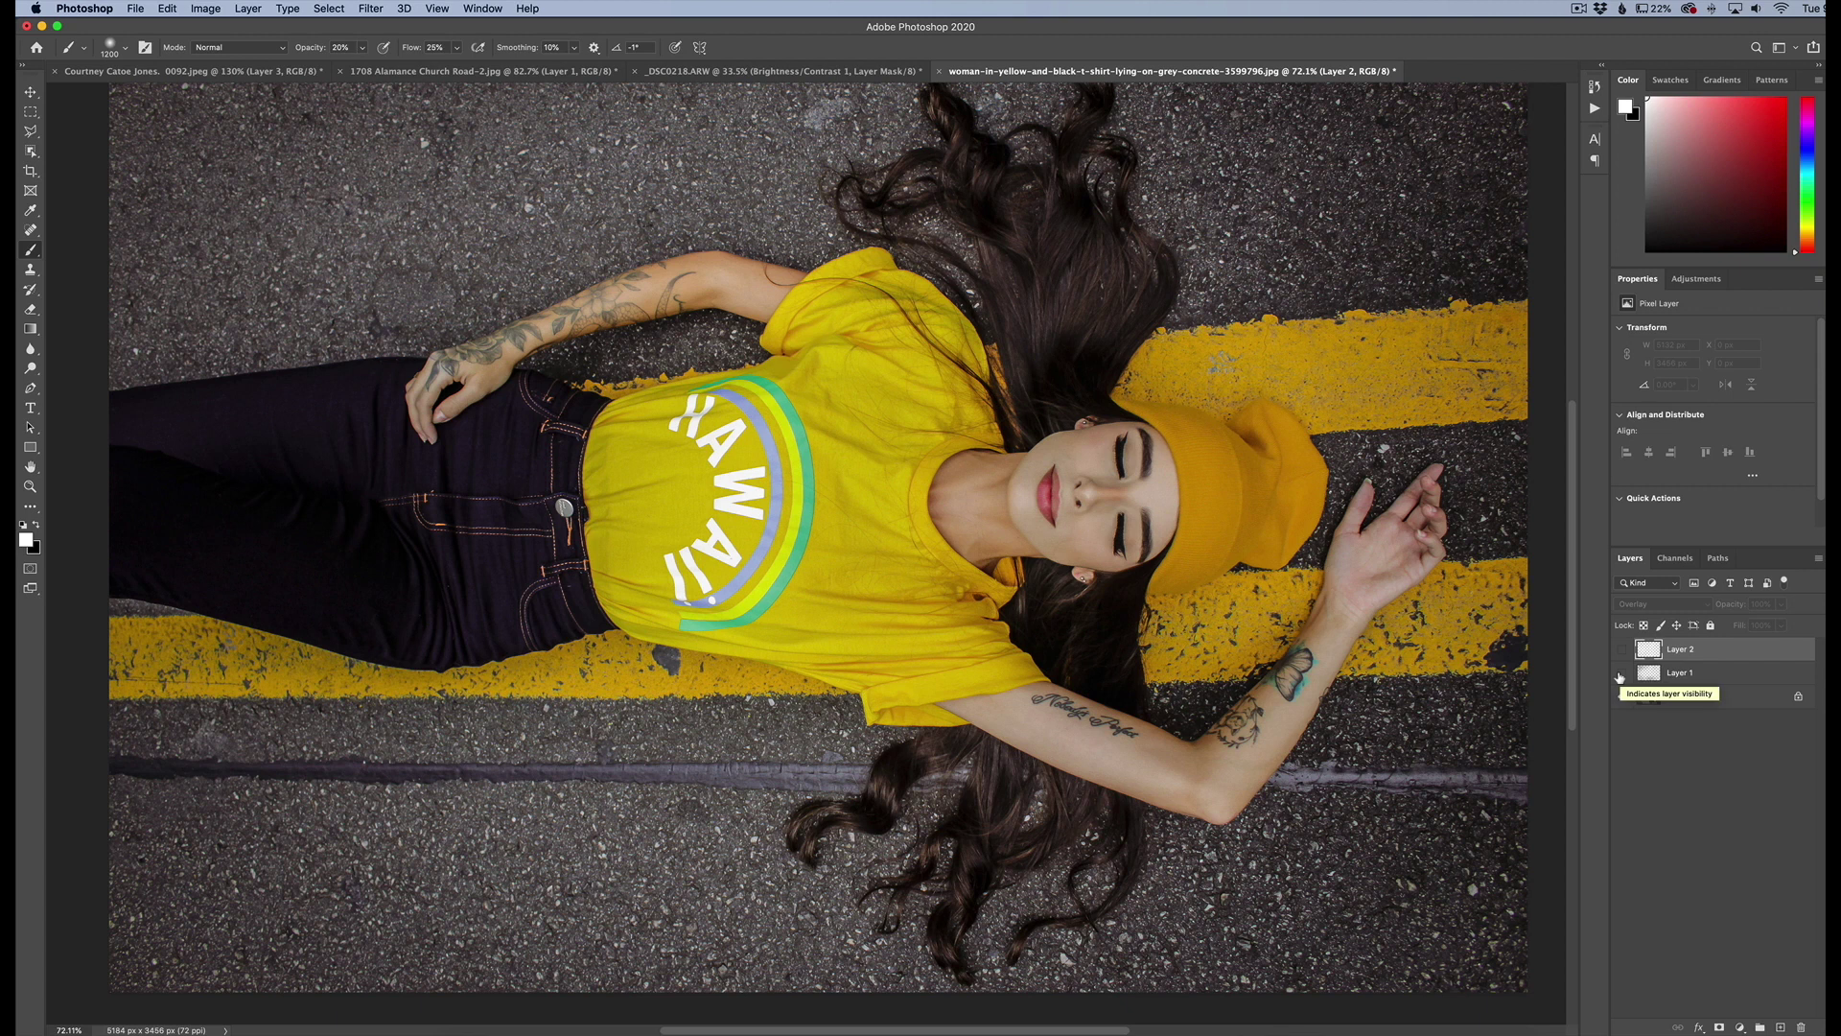
{"action": "left_click", "coordinate": [1620, 676]}
{"action": "left_click", "coordinate": [1622, 651]}
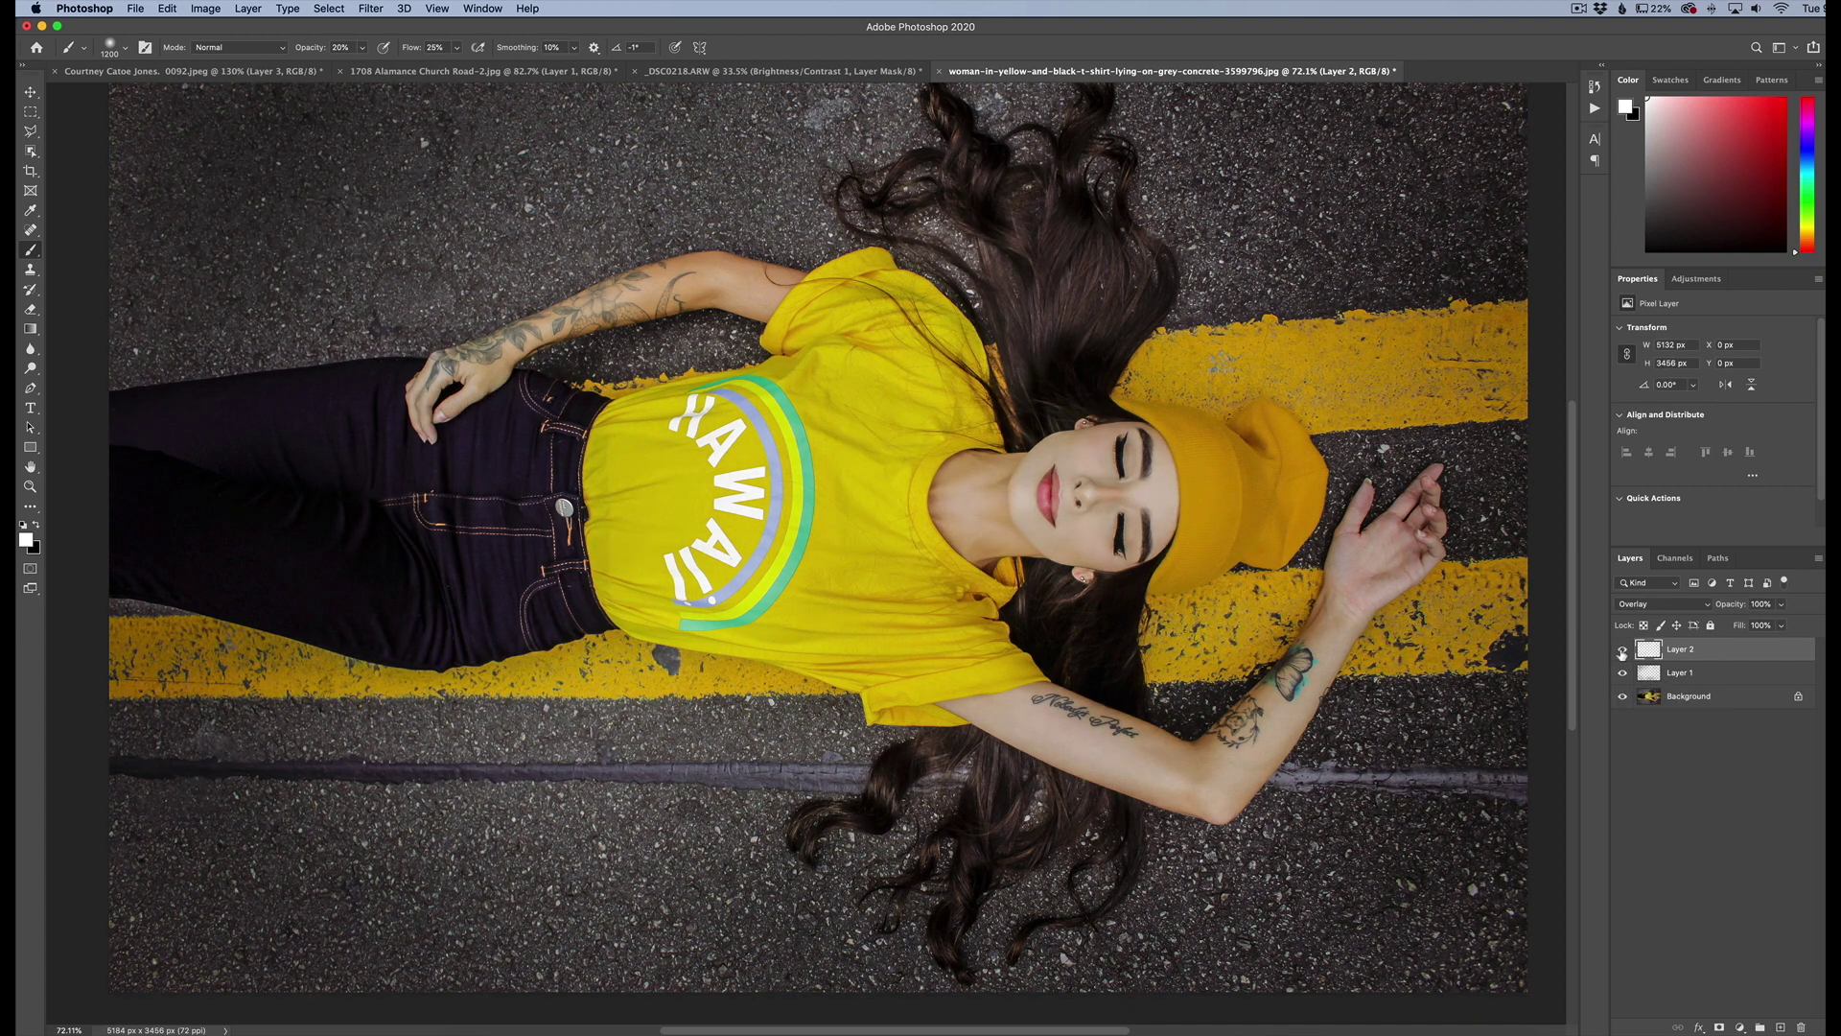